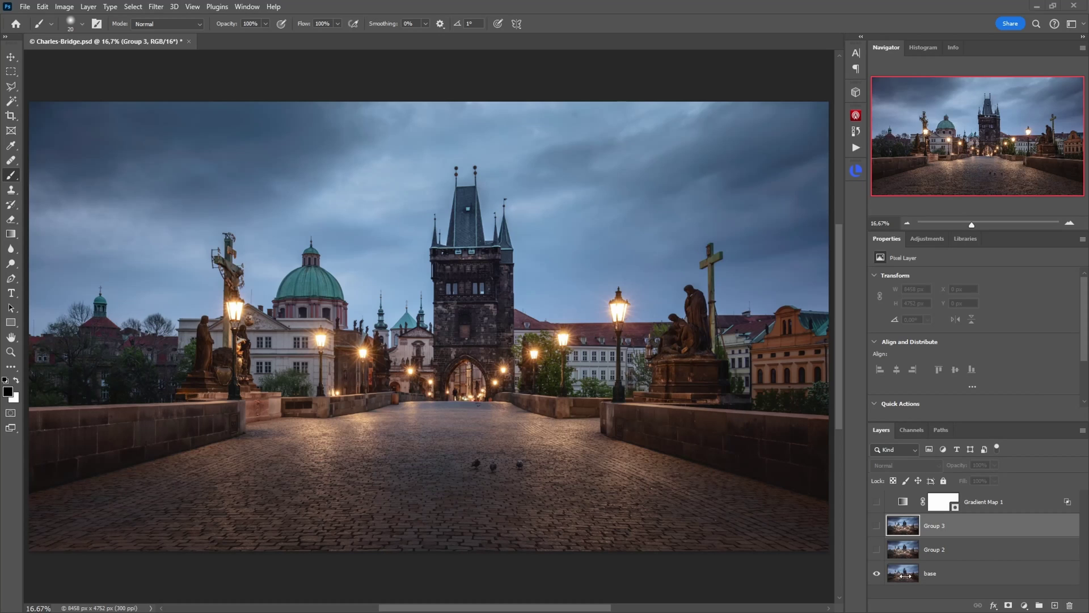
# - Compare Group 3's earlier grade, then duplicate the base layer as base copy
pyautogui.click(876, 528)
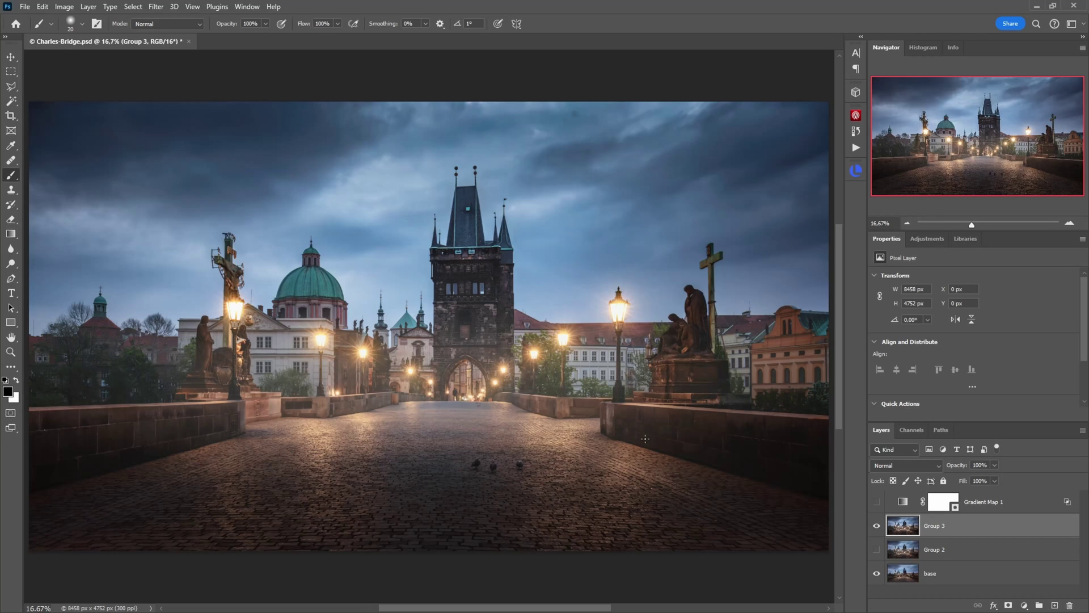
pyautogui.click(877, 525)
pyautogui.click(975, 575)
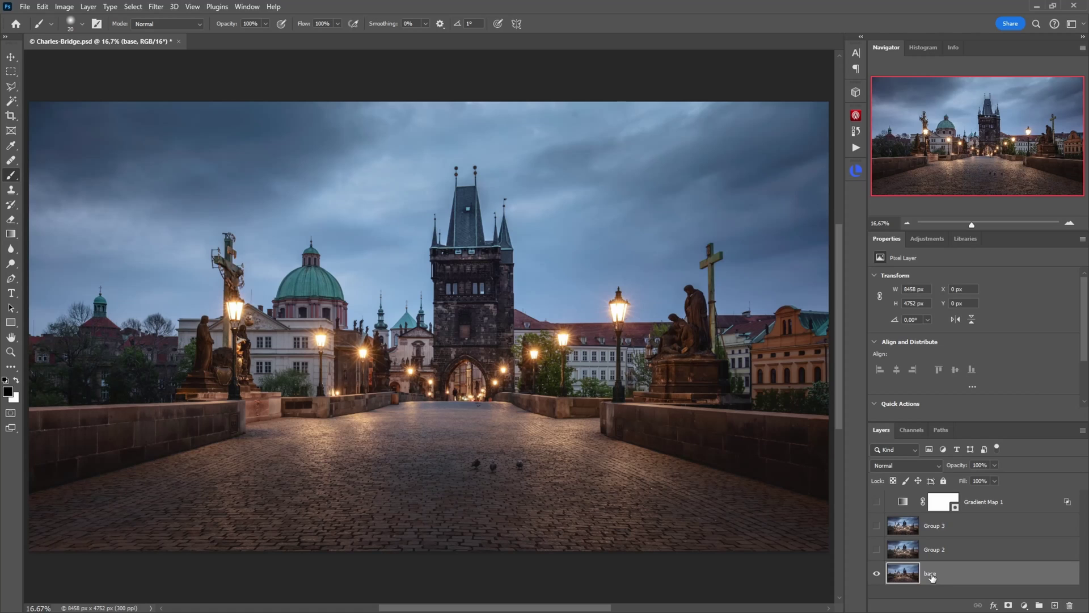
pyautogui.moveTo(948, 577); pyautogui.dragTo(1054, 604)
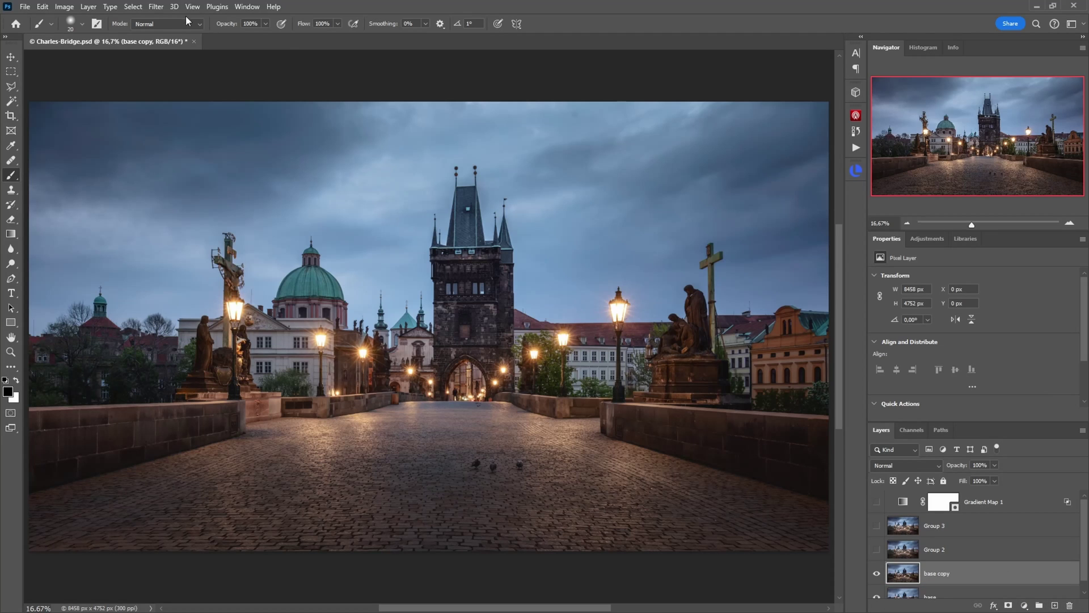
pyautogui.click(161, 8)
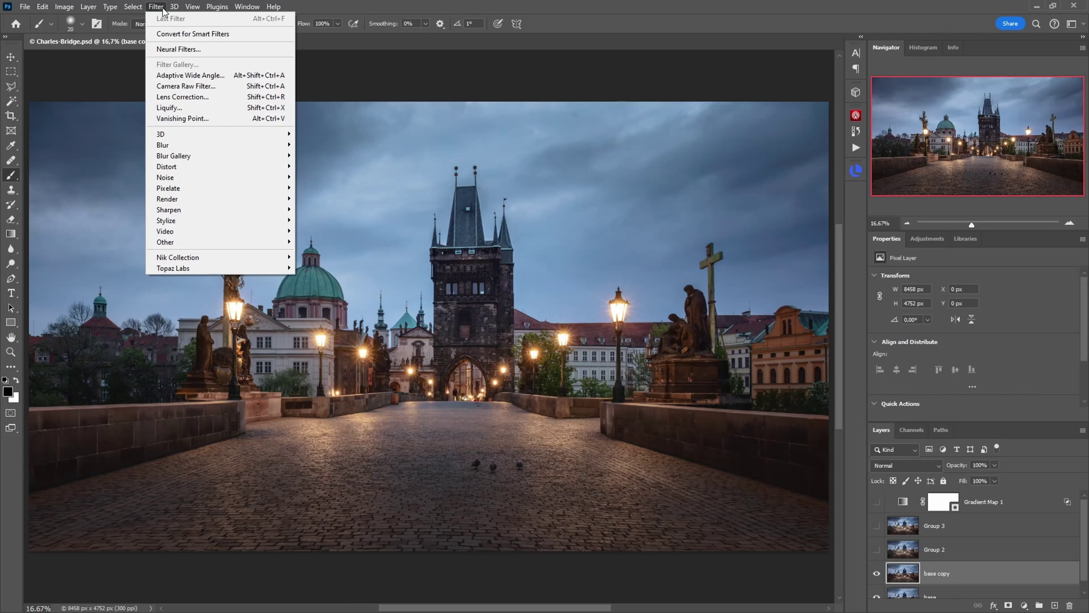
# - Run the Depth Blur neural filter with Output depth map only, producing the depth map as a new layer
pyautogui.click(166, 50)
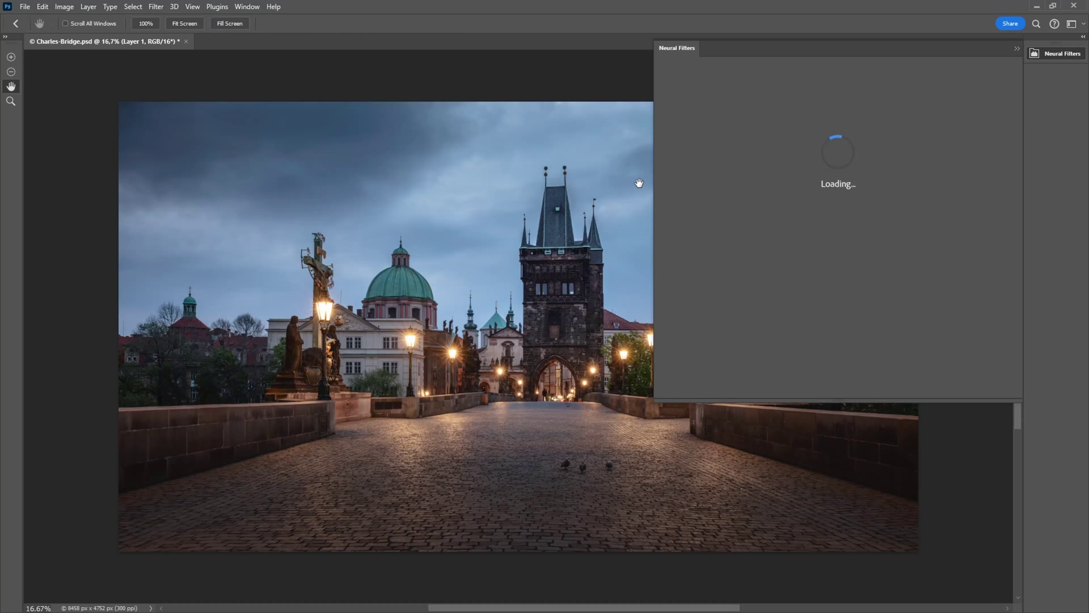
pyautogui.moveTo(803, 158); pyautogui.dragTo(810, 244)
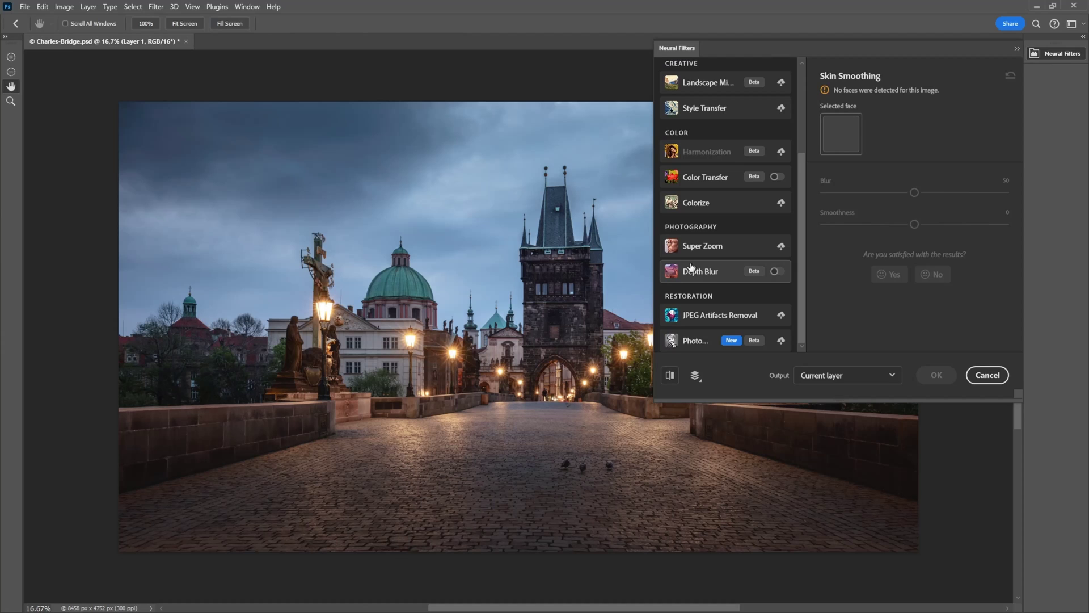
pyautogui.click(776, 271)
pyautogui.scroll(-5, 947, 234)
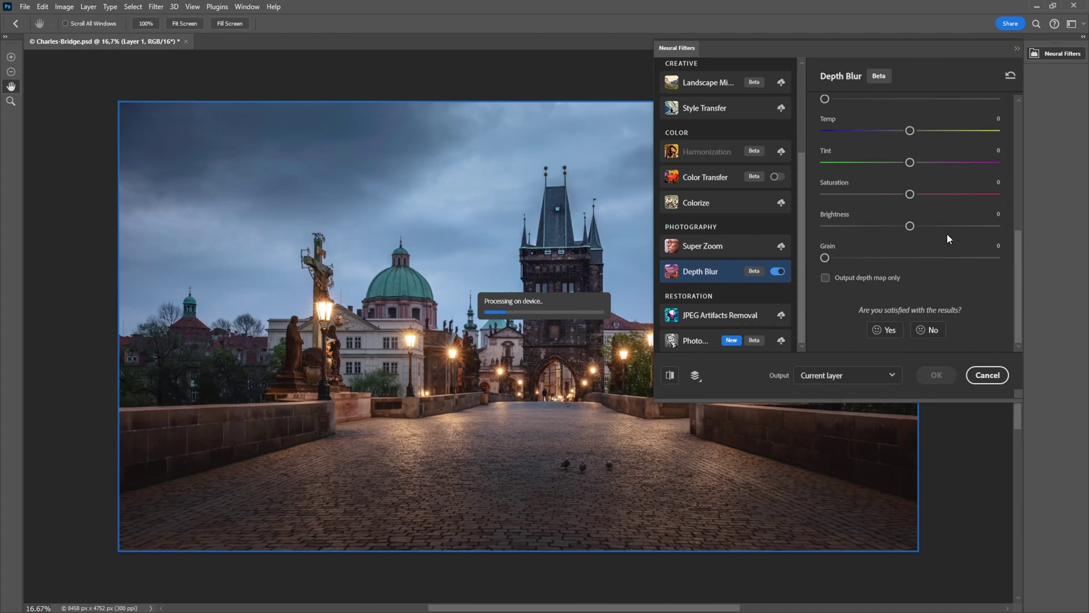
pyautogui.click(825, 279)
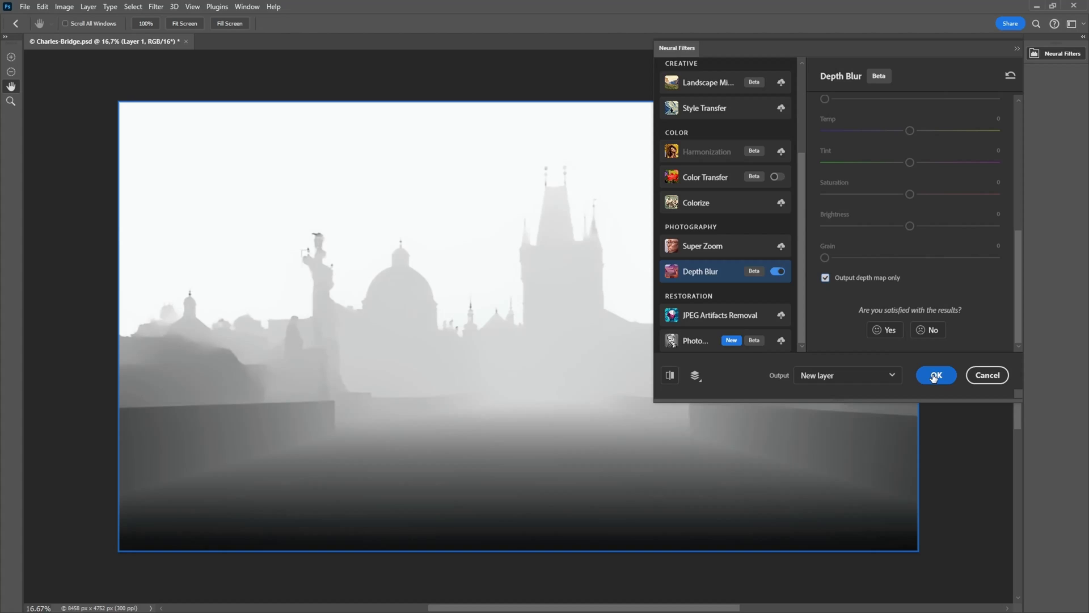
pyautogui.click(934, 376)
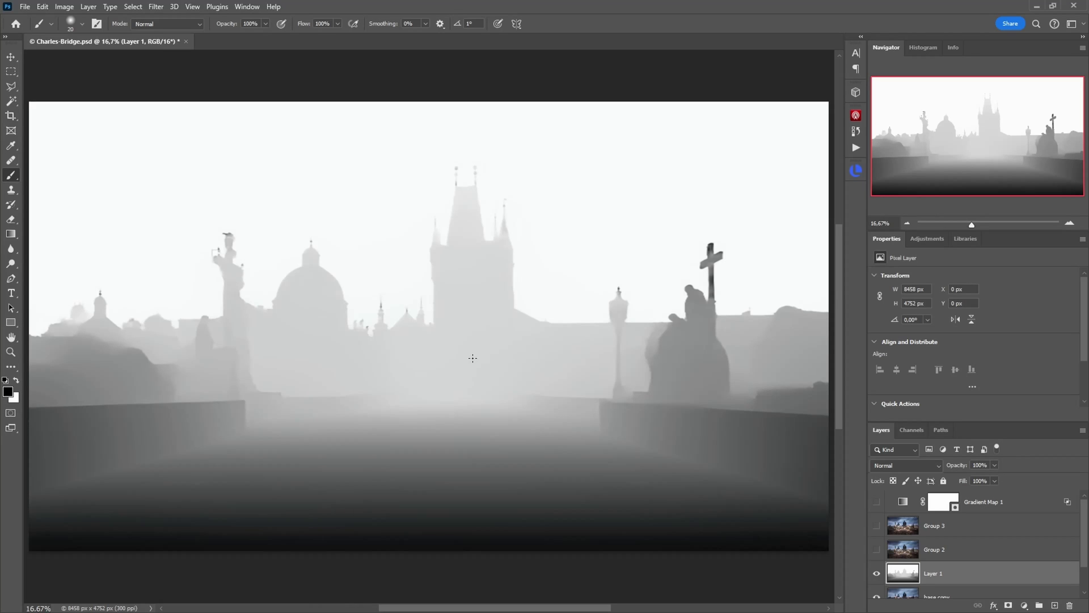
# - Load the depth map's RGB brightness as a selection and hide Layer 1
pyautogui.click(912, 431)
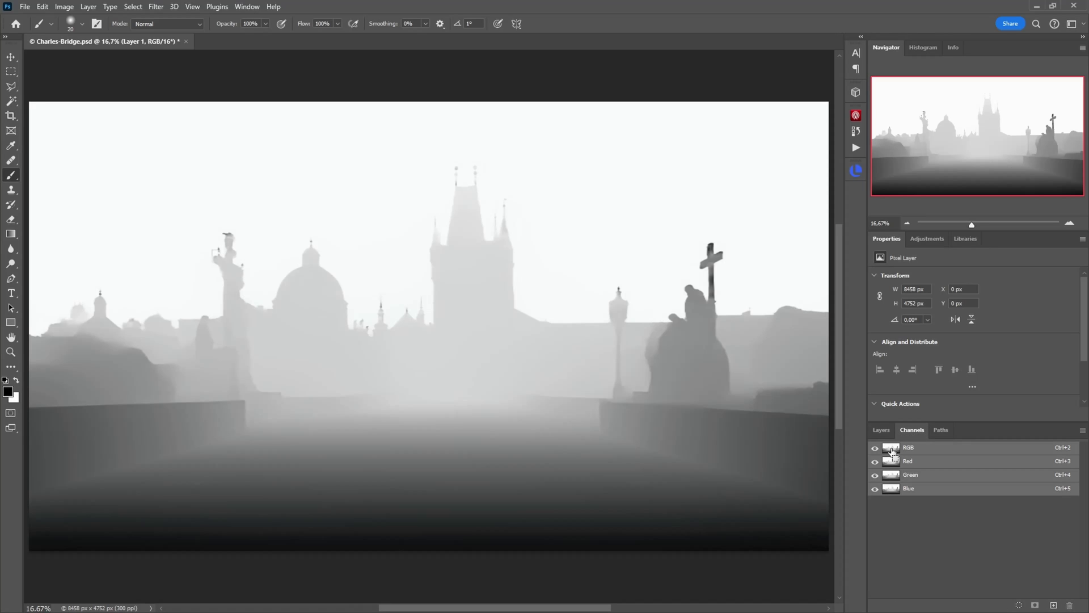
pyautogui.keyDown('ctrl'); pyautogui.click(892, 452); pyautogui.keyUp('ctrl')
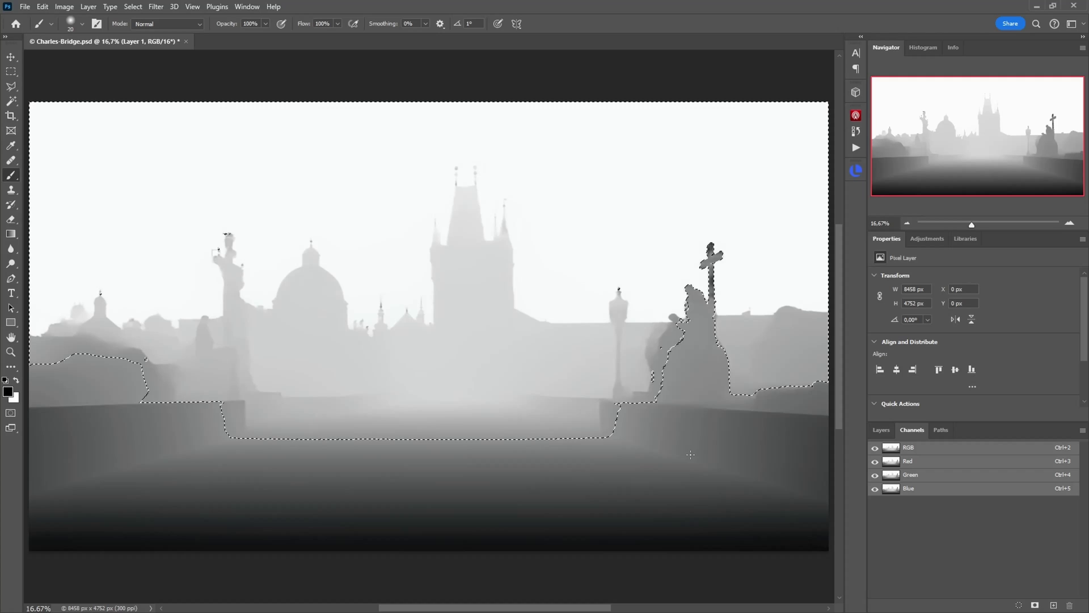
pyautogui.click(879, 431)
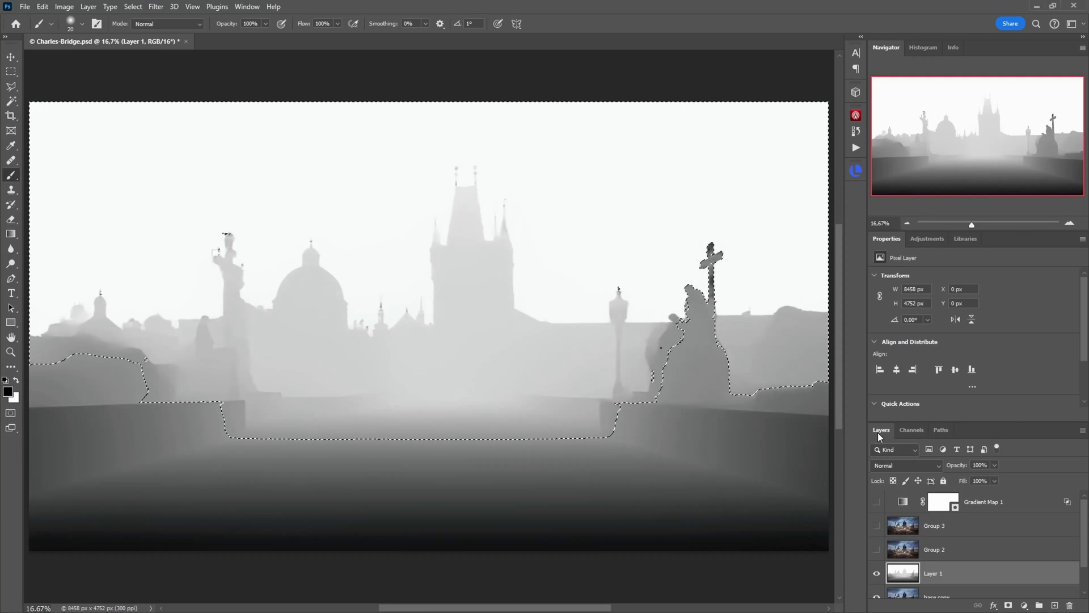
pyautogui.click(877, 573)
pyautogui.click(1024, 606)
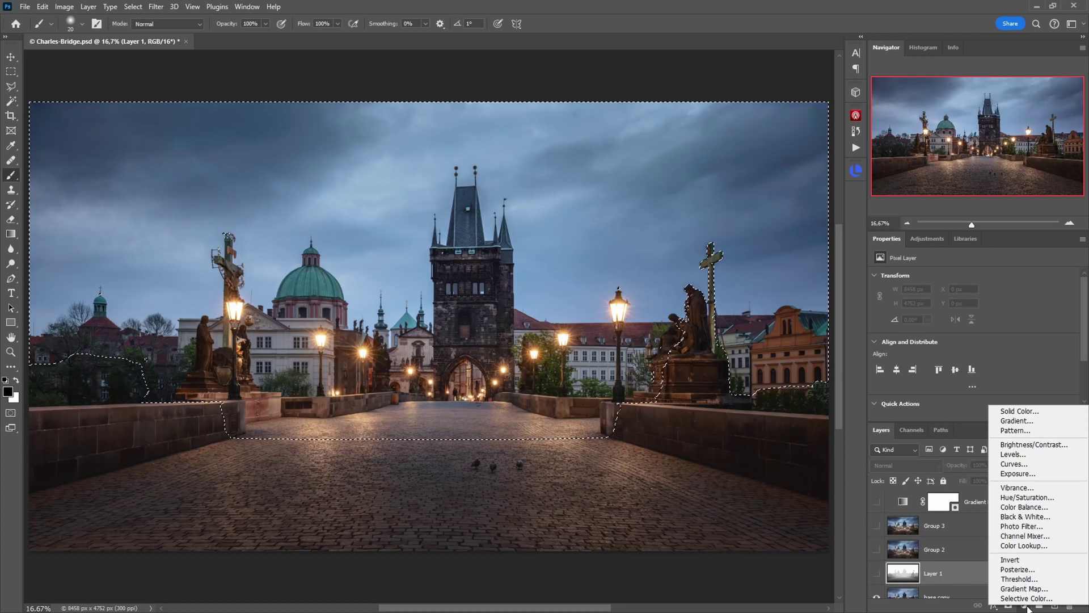
# - Add a pale cream (fbf8db) Solid Color fill through the depth selection and select its mask
pyautogui.click(1028, 412)
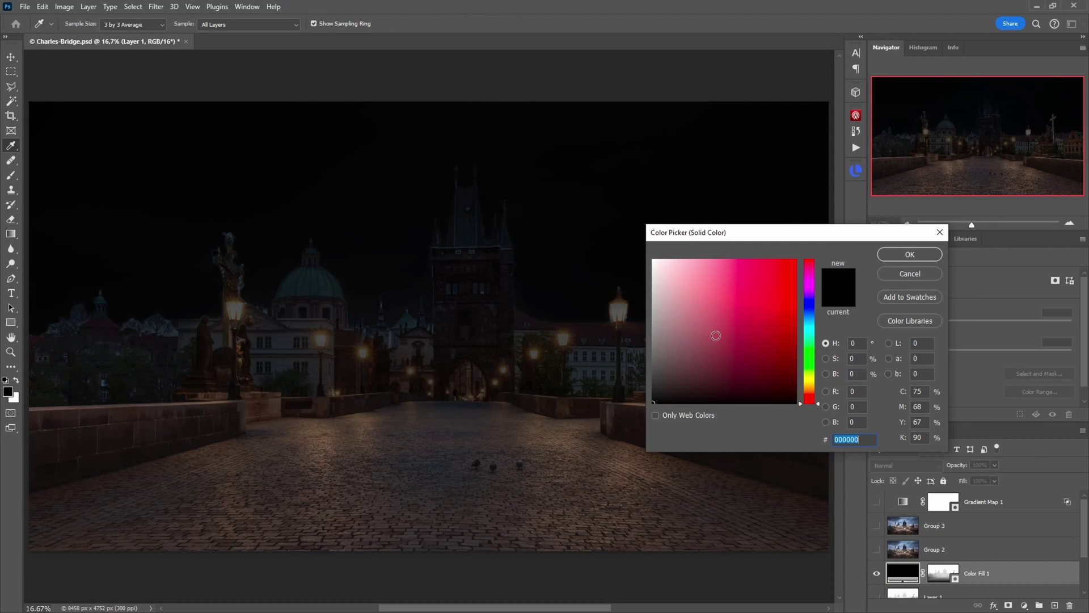
pyautogui.click(811, 382)
pyautogui.click(697, 288)
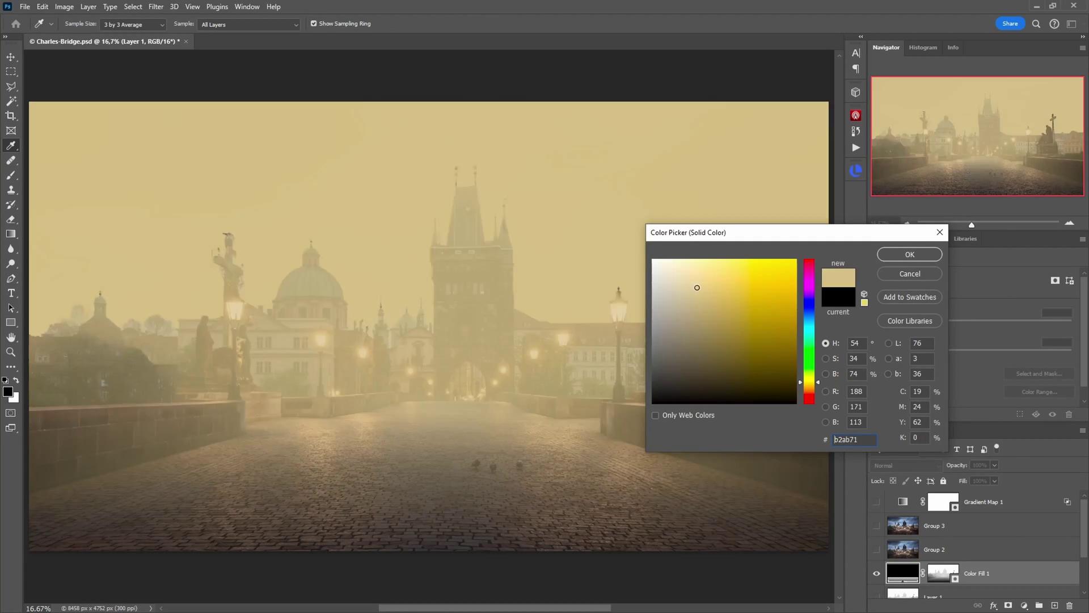
pyautogui.moveTo(697, 287); pyautogui.dragTo(671, 261)
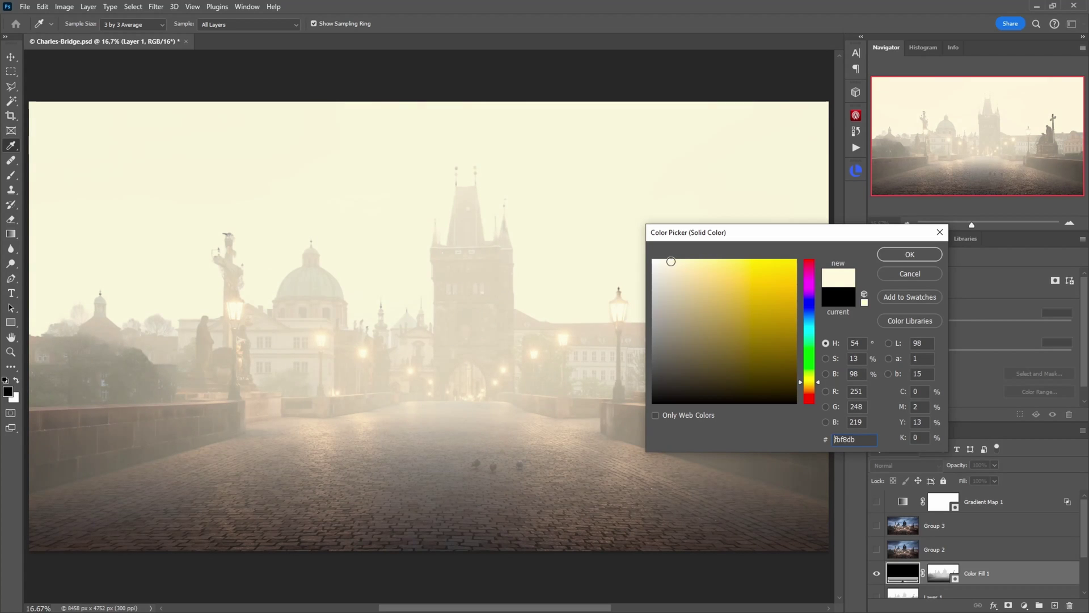
pyautogui.click(890, 253)
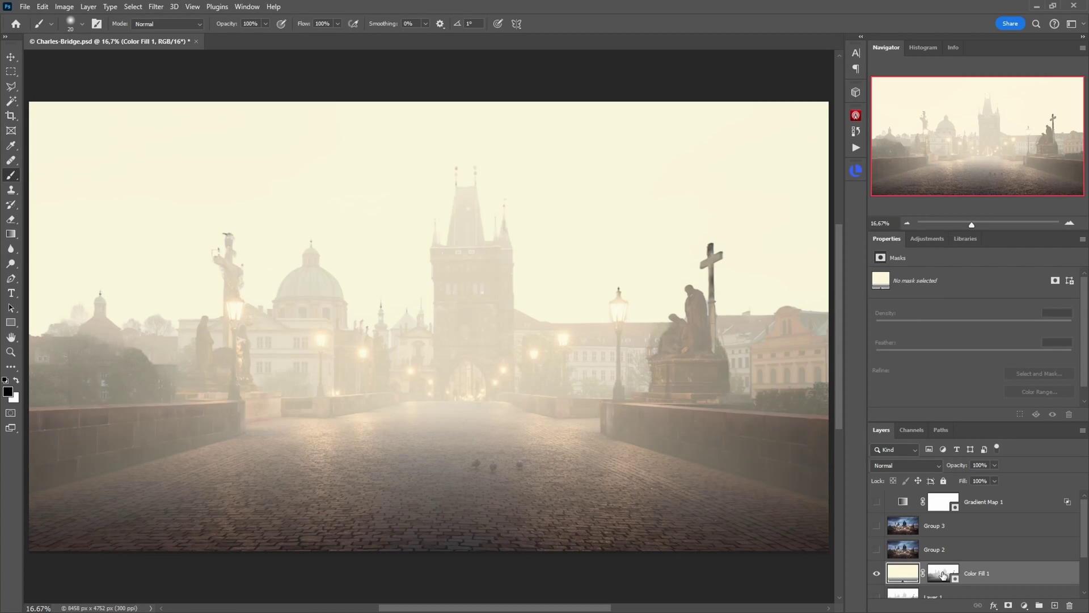
pyautogui.click(943, 575)
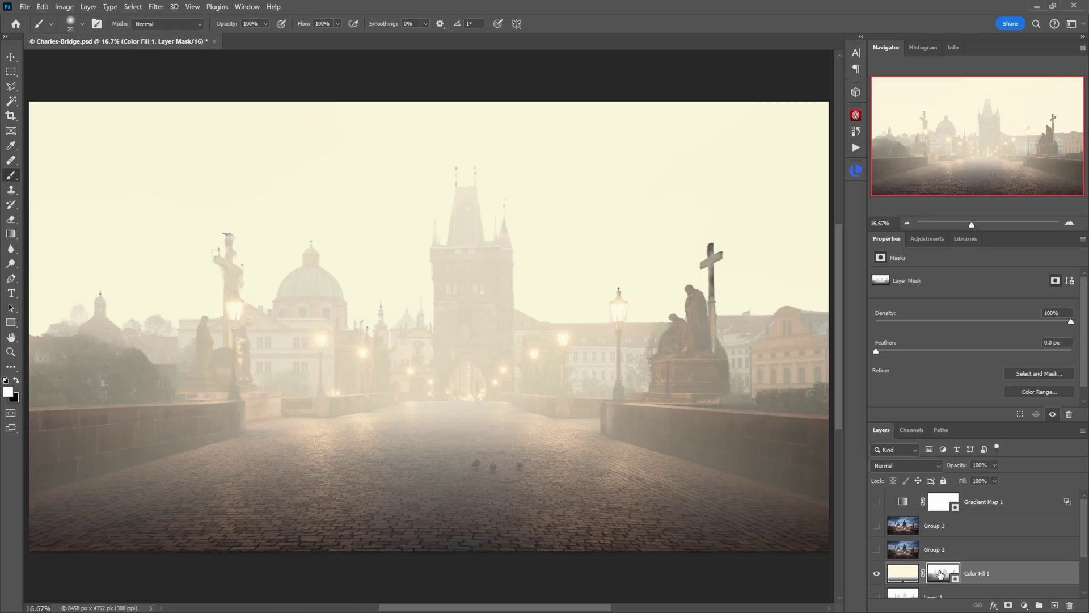
# - Apply Levels to the Color Fill 1 mask with black input 25 and midtones about 0.49
pyautogui.click(59, 10)
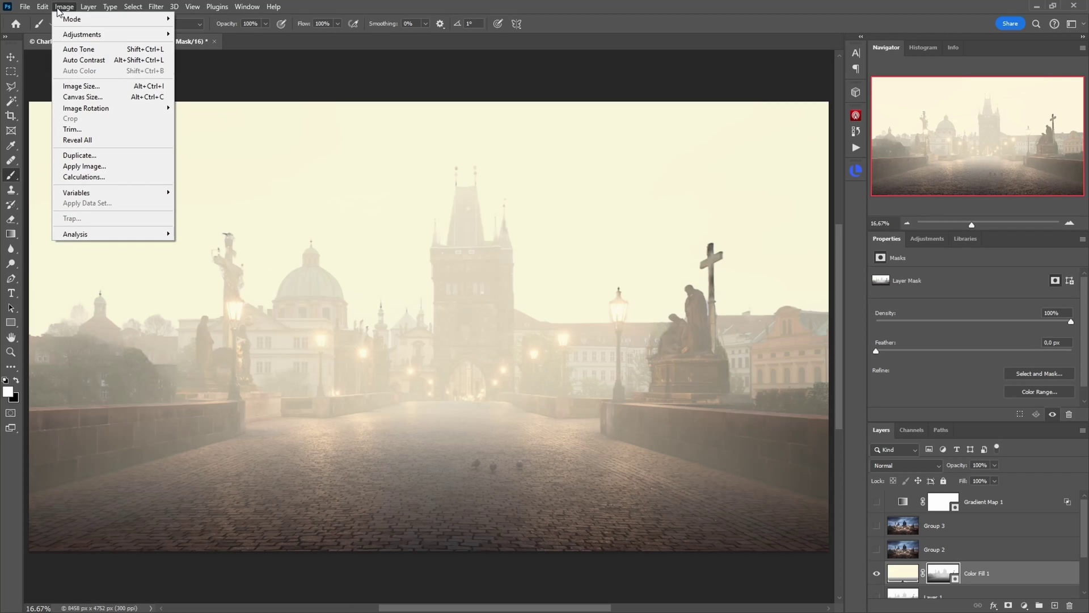
pyautogui.moveTo(66, 34)
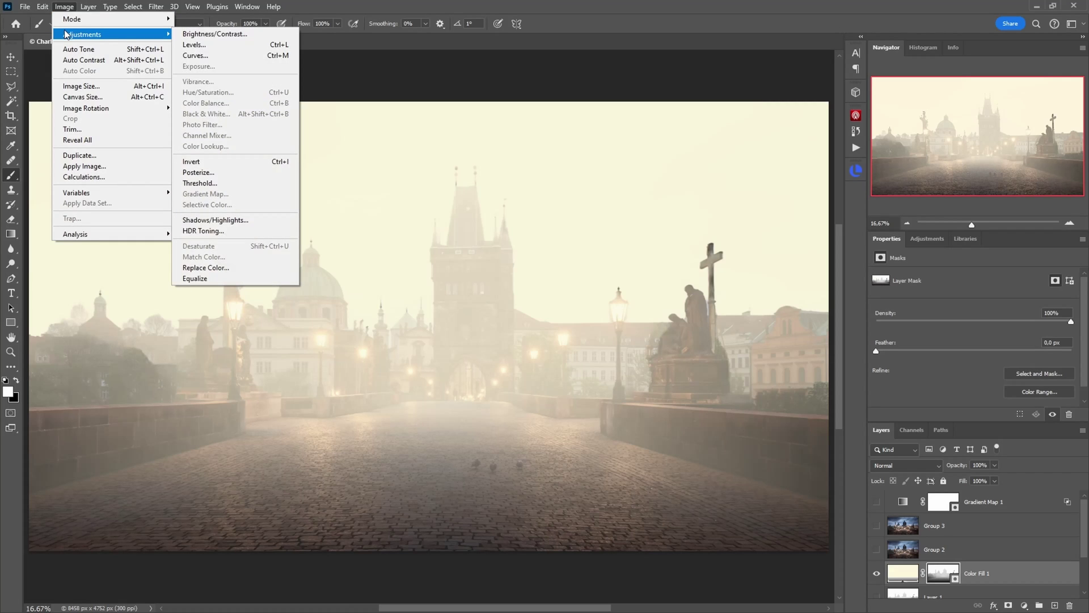
pyautogui.click(194, 45)
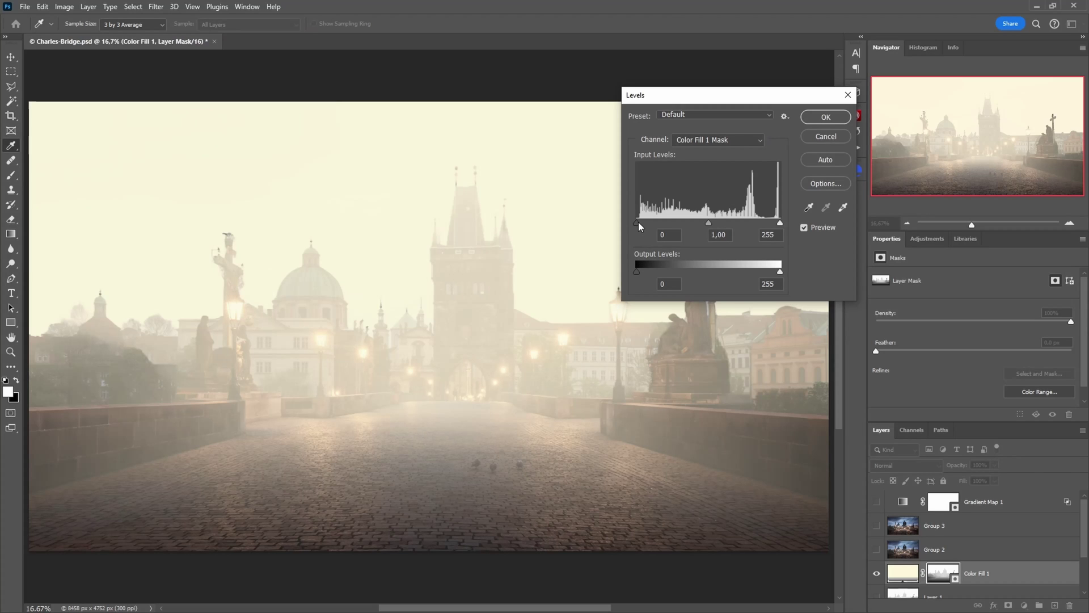
pyautogui.moveTo(638, 222); pyautogui.dragTo(639, 223)
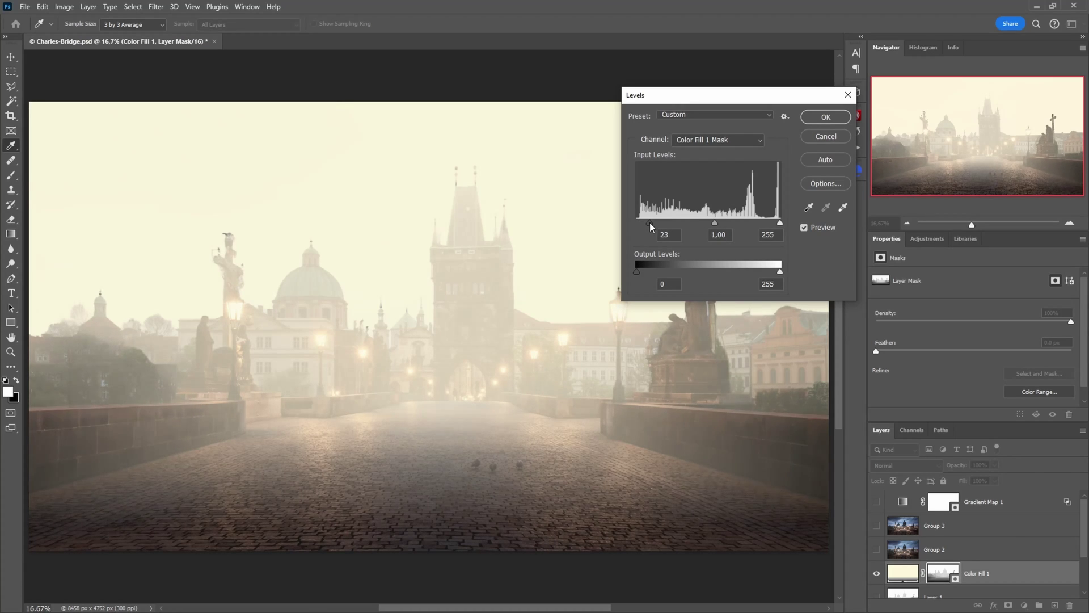
pyautogui.click(652, 223)
pyautogui.moveTo(653, 223); pyautogui.dragTo(658, 224)
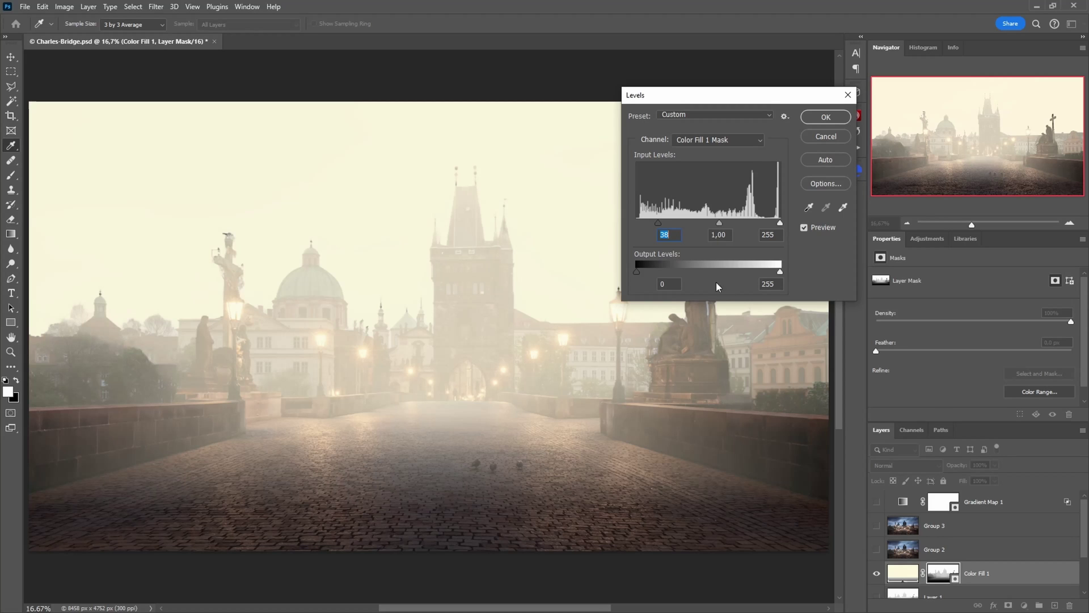
pyautogui.moveTo(658, 222); pyautogui.dragTo(648, 223)
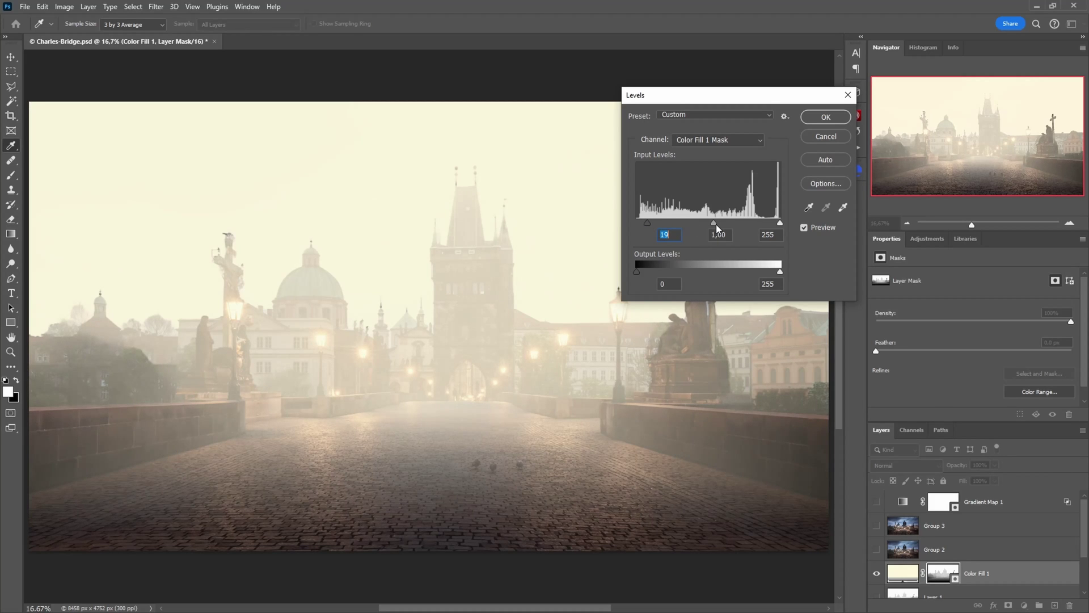
pyautogui.moveTo(713, 222); pyautogui.dragTo(728, 223)
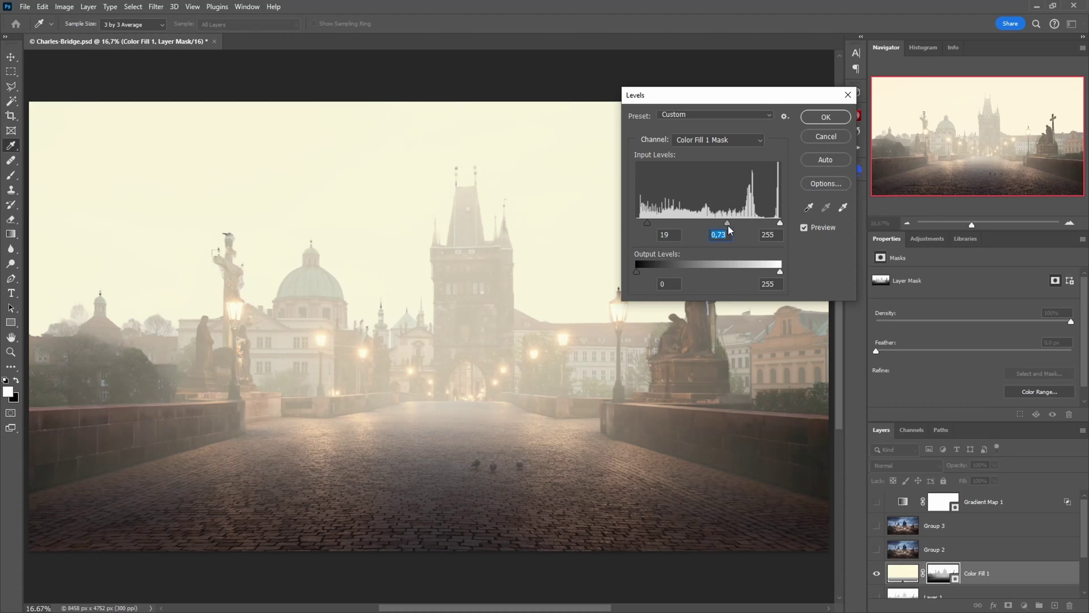
pyautogui.moveTo(729, 224); pyautogui.dragTo(737, 226)
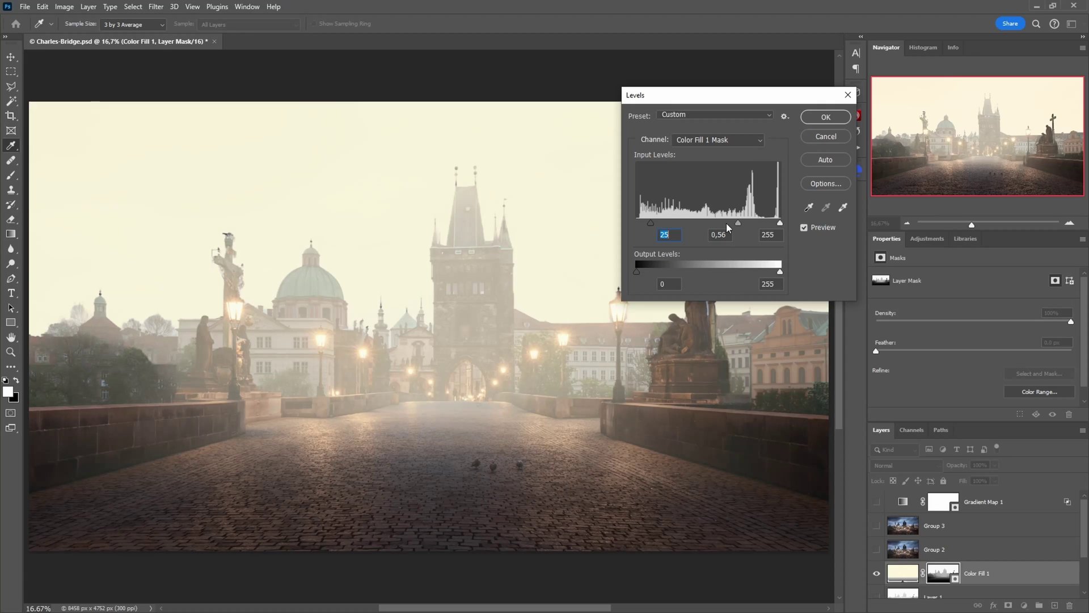
pyautogui.moveTo(736, 223); pyautogui.dragTo(741, 223)
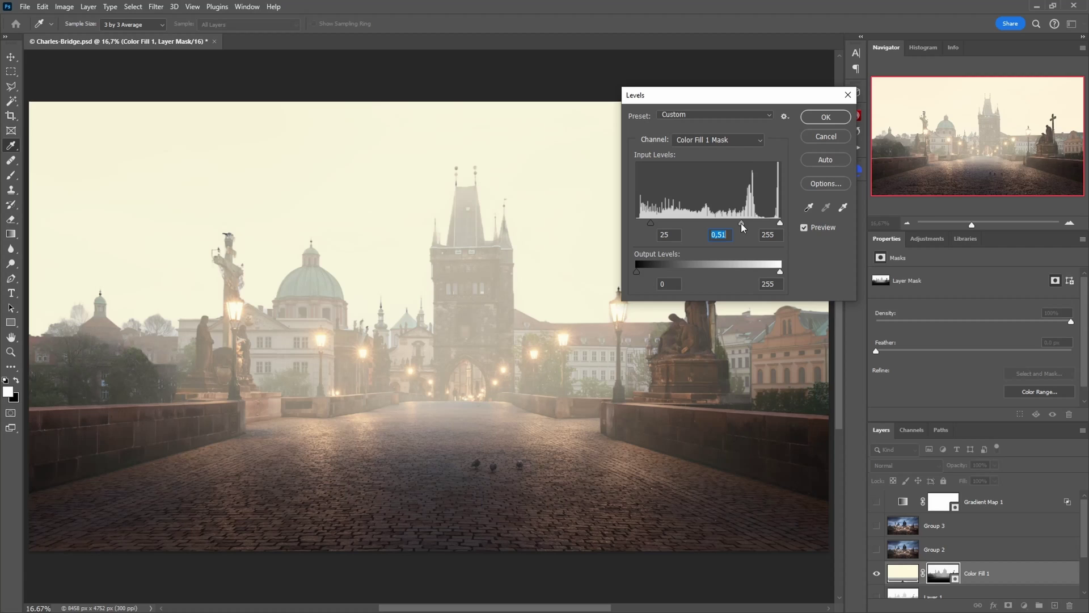
pyautogui.moveTo(741, 223)
pyautogui.mouseDown()
pyautogui.moveTo(750, 223)
pyautogui.moveTo(742, 223)
pyautogui.mouseUp()
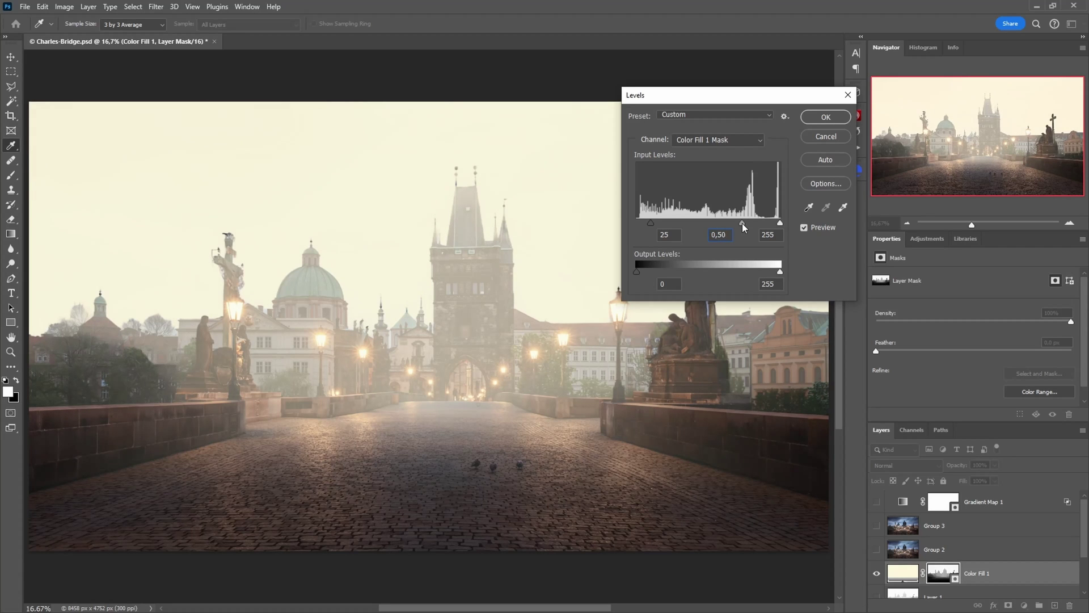
pyautogui.click(823, 118)
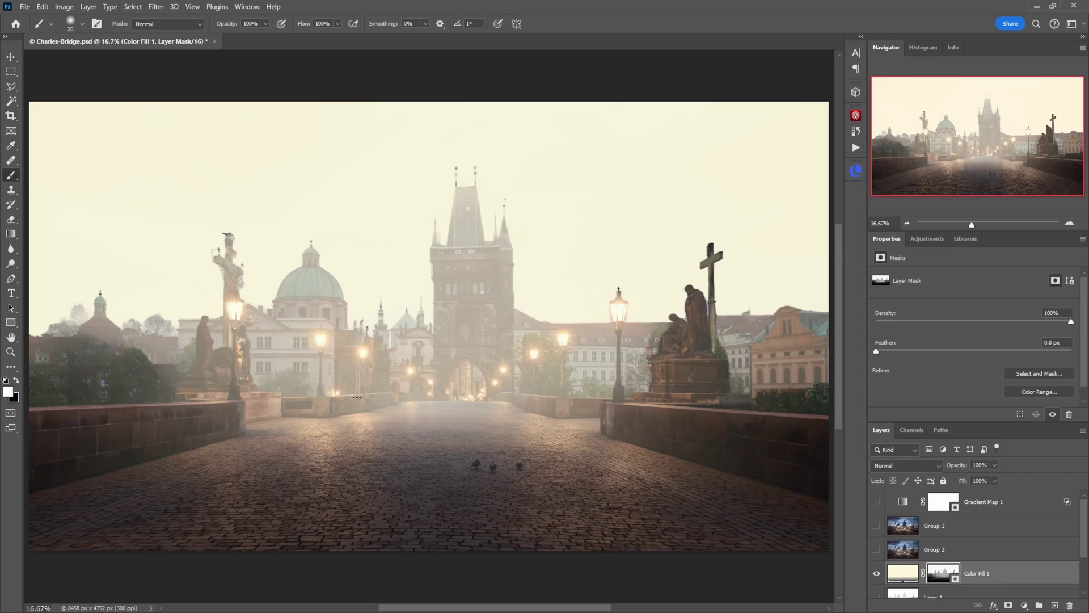
# - Change the Color Fill 1 colour to a paler, slightly warmer cream, f8f3d7
pyautogui.click(907, 575)
pyautogui.doubleClick(906, 575)
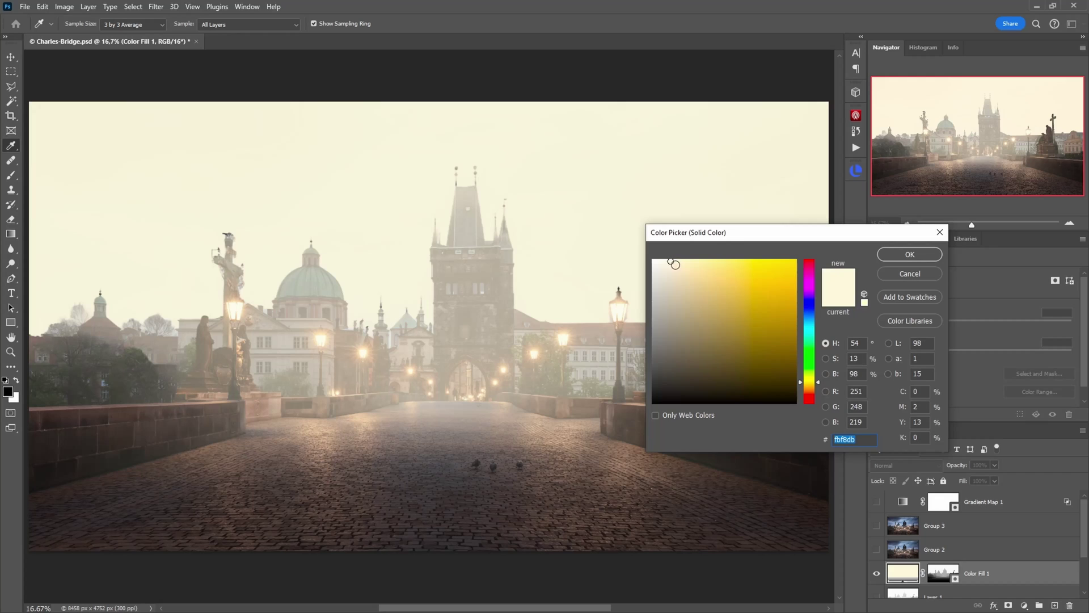
pyautogui.click(691, 286)
pyautogui.moveTo(692, 285); pyautogui.dragTo(671, 263)
pyautogui.moveTo(798, 380); pyautogui.dragTo(798, 383)
pyautogui.click(907, 255)
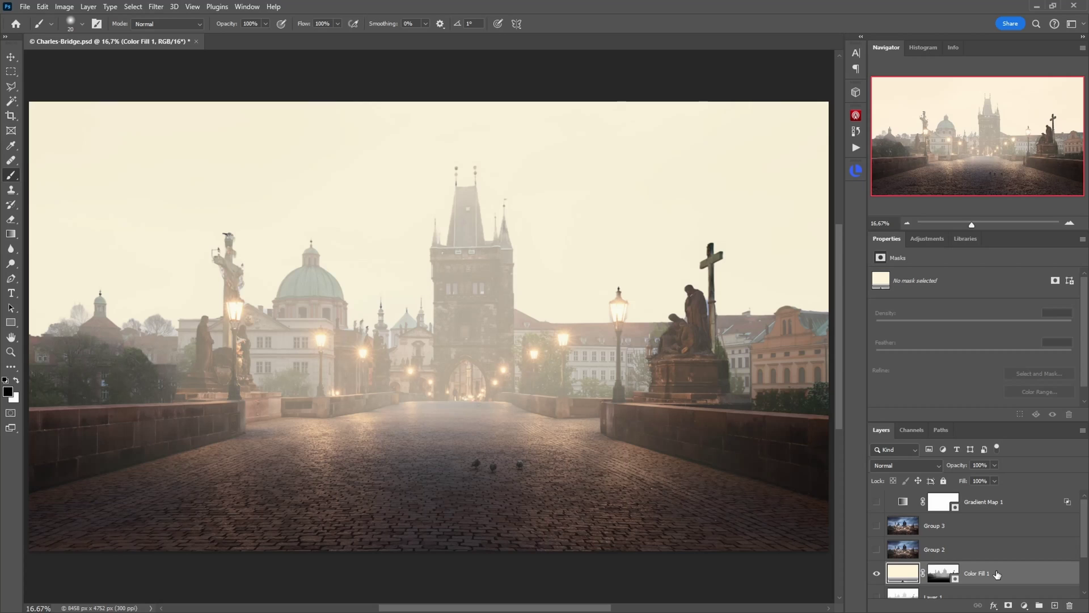
# - Group Color Fill 1 into Group 4 and give the group an inverted, all-black mask
pyautogui.hotkey('ctrl', 'g')
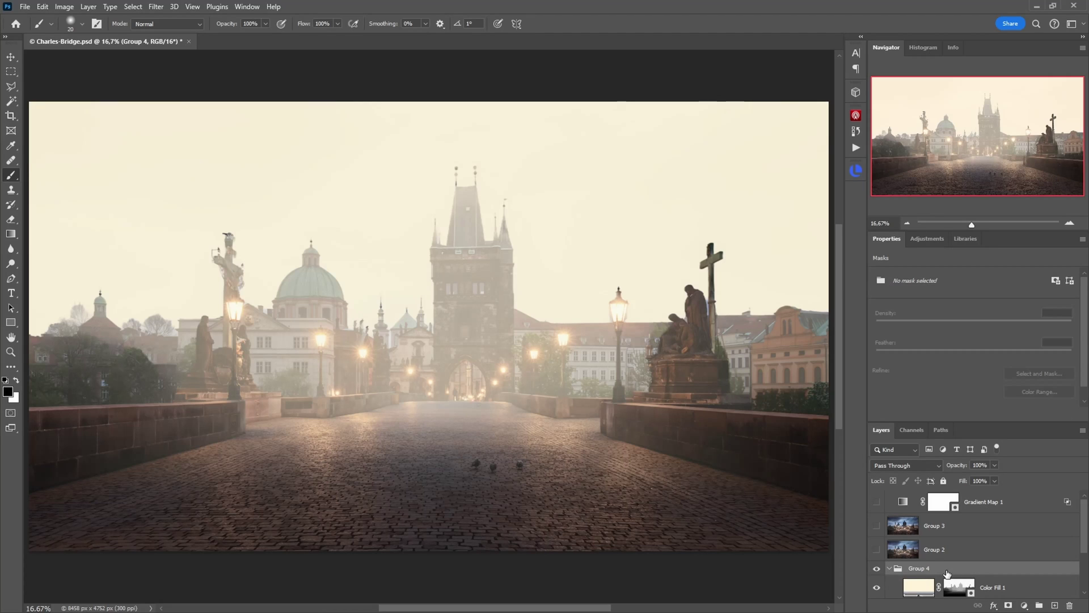
pyautogui.click(1008, 605)
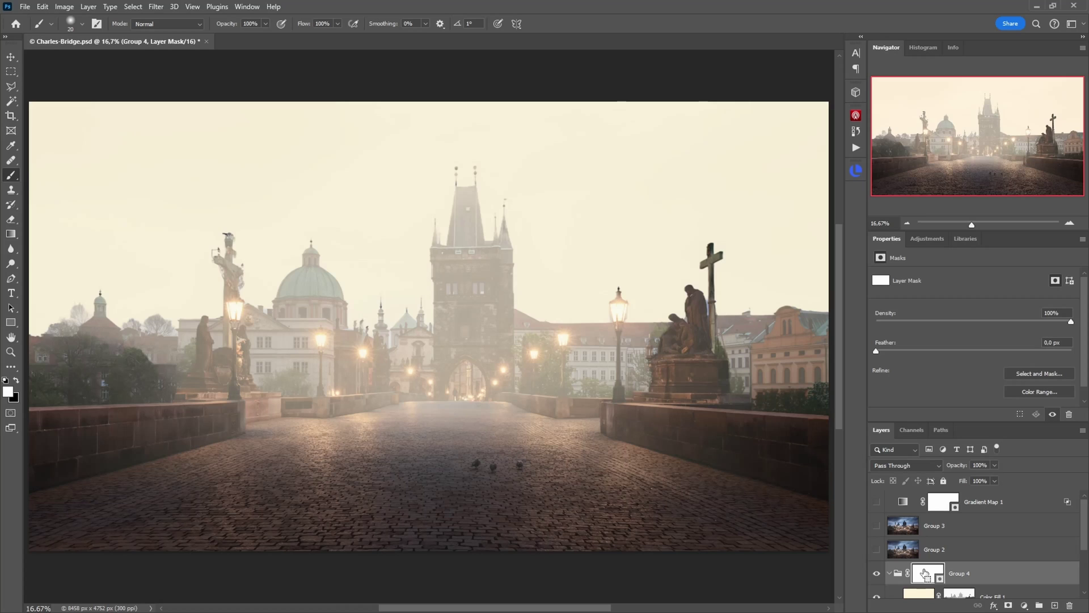
pyautogui.hotkey('ctrl', 'i')
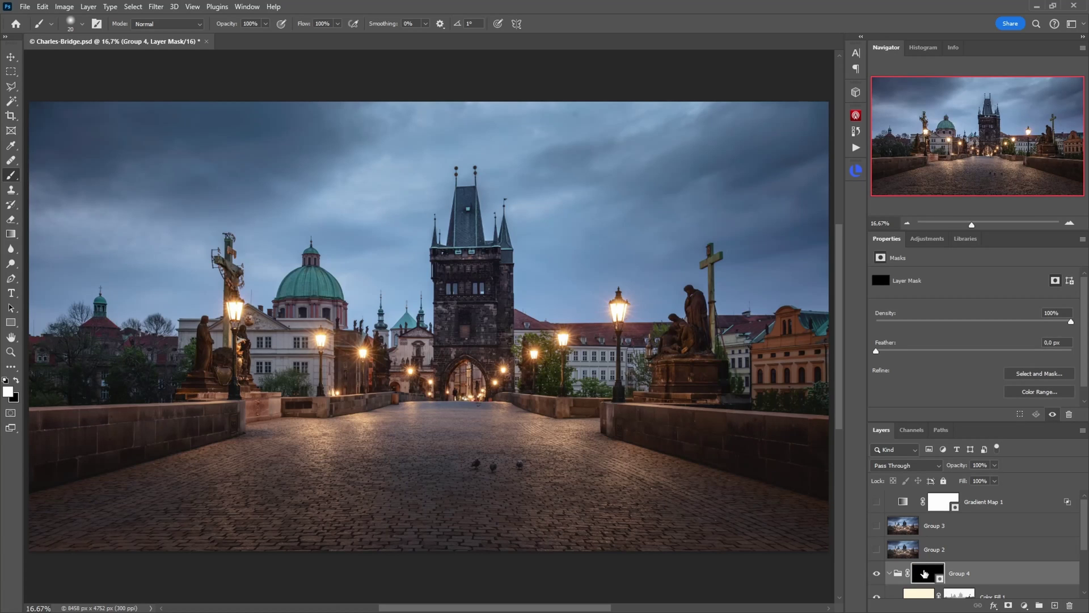
# - Paint mist back from the left trees to the tower with a ~2084 px white brush at 20% opacity
pyautogui.scroll(-1, 413, 356)
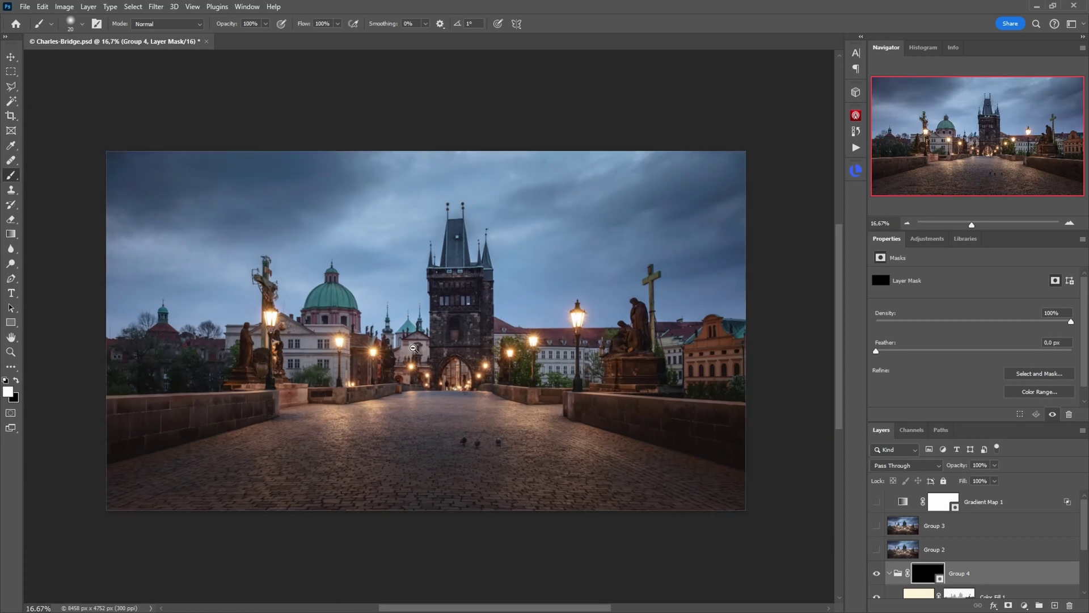
pyautogui.keyDown('alt'); pyautogui.rightClick(413, 356); pyautogui.keyUp('alt')
pyautogui.moveTo(413, 356); pyautogui.dragTo(490, 310)
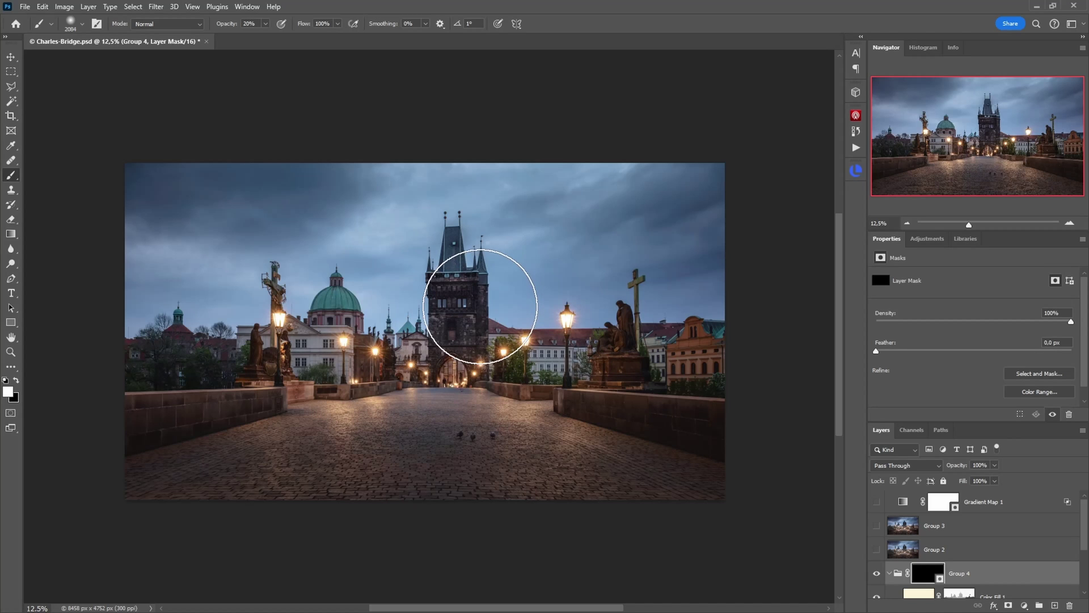
pyautogui.press('2')
pyautogui.keyDown('alt'); pyautogui.rightClick(477, 304); pyautogui.keyUp('alt')
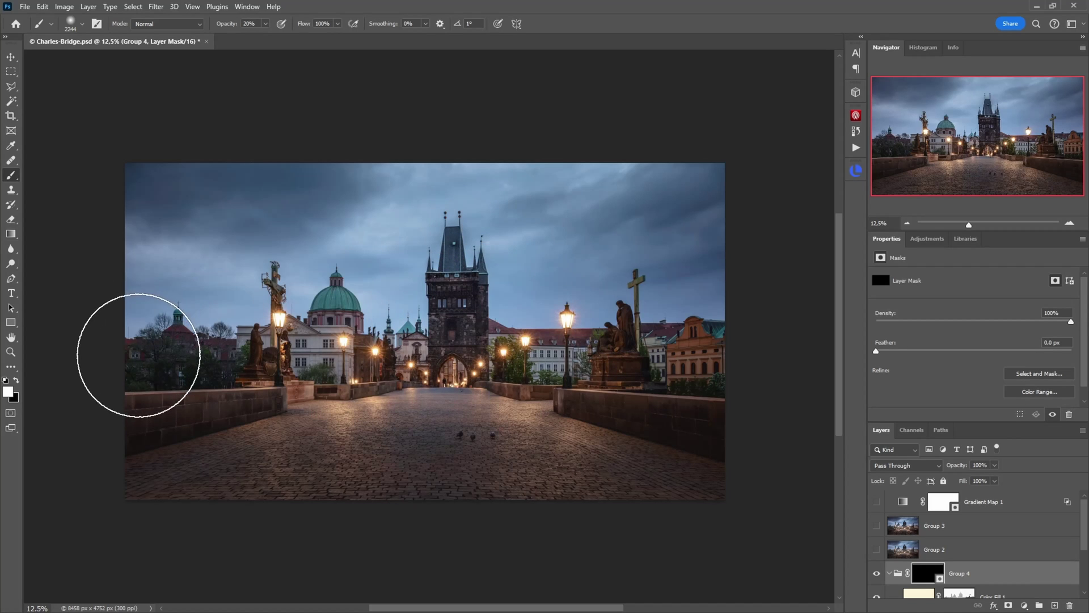
pyautogui.moveTo(176, 356)
pyautogui.mouseDown()
pyautogui.moveTo(509, 361)
pyautogui.moveTo(649, 376)
pyautogui.moveTo(716, 364)
pyautogui.mouseUp()
pyautogui.moveTo(601, 318)
pyautogui.mouseDown()
pyautogui.moveTo(552, 340)
pyautogui.moveTo(489, 343)
pyautogui.mouseUp()
# - Undo that stroke and repaint the tower and right bridge faintly at 5% with a 2452 px brush
pyautogui.hotkey('ctrl', 'z')
pyautogui.press('1')
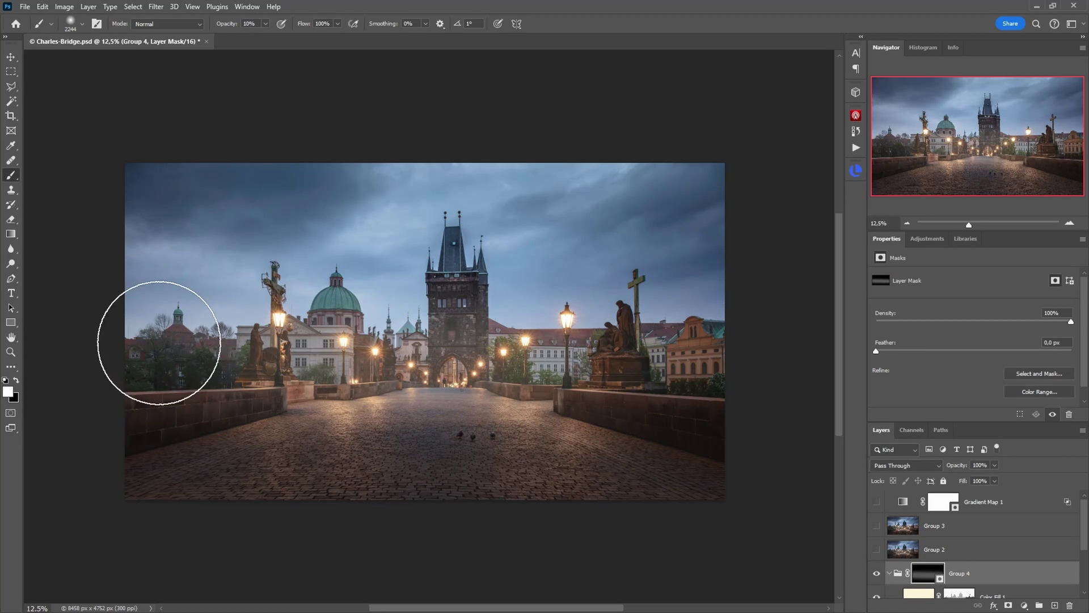
pyautogui.press(']')
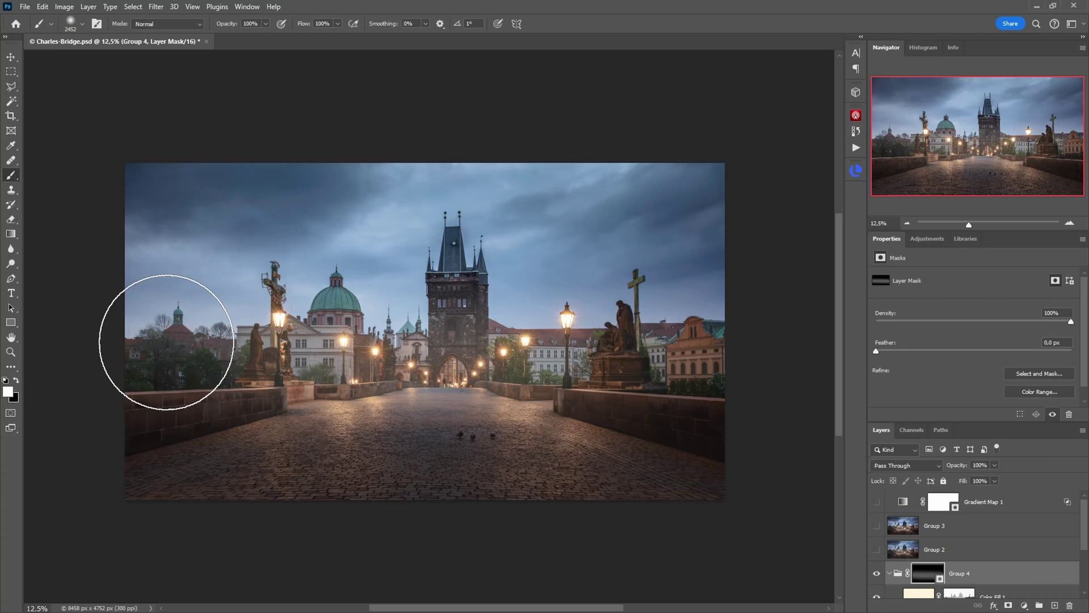
pyautogui.press('5')
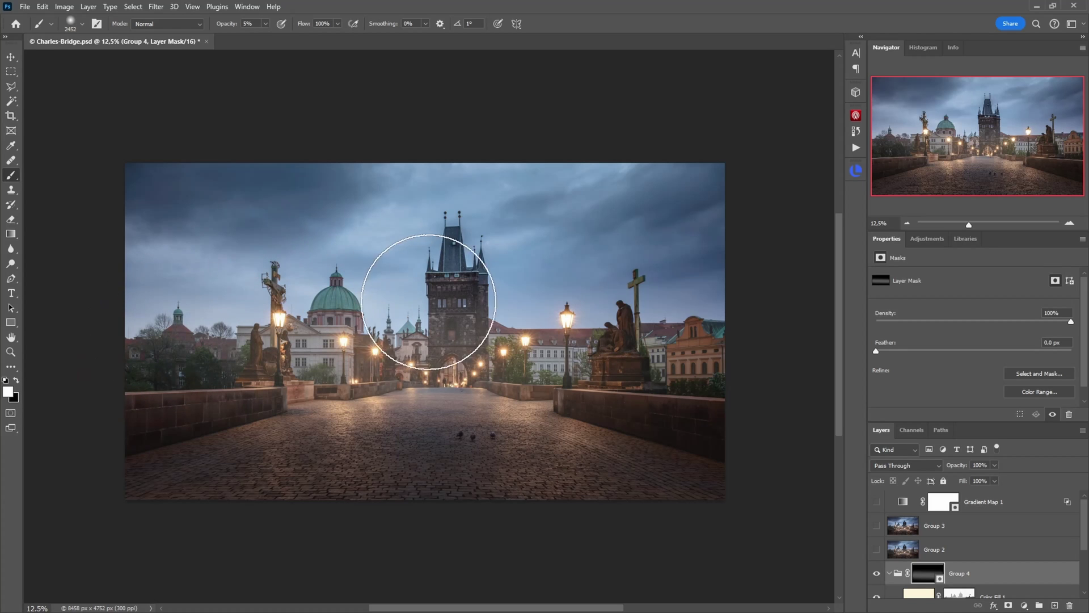
pyautogui.moveTo(428, 302)
pyautogui.mouseDown()
pyautogui.moveTo(518, 280)
pyautogui.moveTo(649, 299)
pyautogui.moveTo(724, 348)
pyautogui.moveTo(564, 384)
pyautogui.moveTo(331, 408)
pyautogui.moveTo(138, 377)
pyautogui.moveTo(676, 336)
pyautogui.moveTo(239, 325)
pyautogui.moveTo(182, 311)
pyautogui.moveTo(730, 328)
pyautogui.moveTo(652, 360)
pyautogui.moveTo(530, 340)
pyautogui.moveTo(647, 362)
pyautogui.moveTo(760, 347)
pyautogui.moveTo(129, 361)
pyautogui.moveTo(494, 413)
pyautogui.moveTo(727, 396)
pyautogui.moveTo(697, 369)
pyautogui.moveTo(185, 355)
pyautogui.moveTo(680, 355)
pyautogui.moveTo(212, 336)
pyautogui.moveTo(346, 326)
pyautogui.moveTo(366, 340)
pyautogui.moveTo(599, 349)
pyautogui.mouseUp()
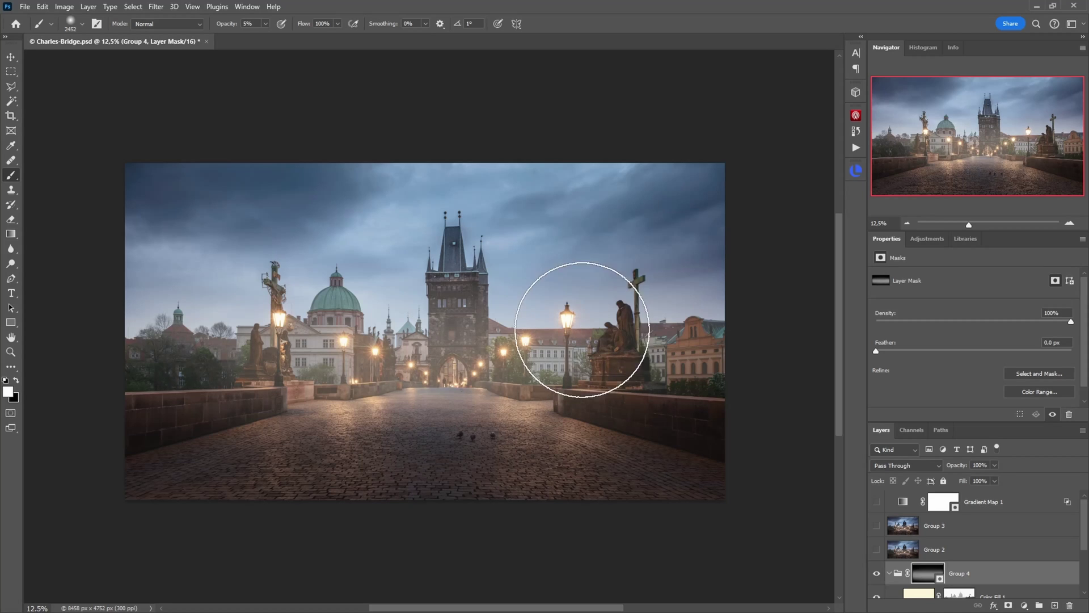
# - Add a new Layer 2 above Group 4 and set it to Soft Light
pyautogui.click(1053, 606)
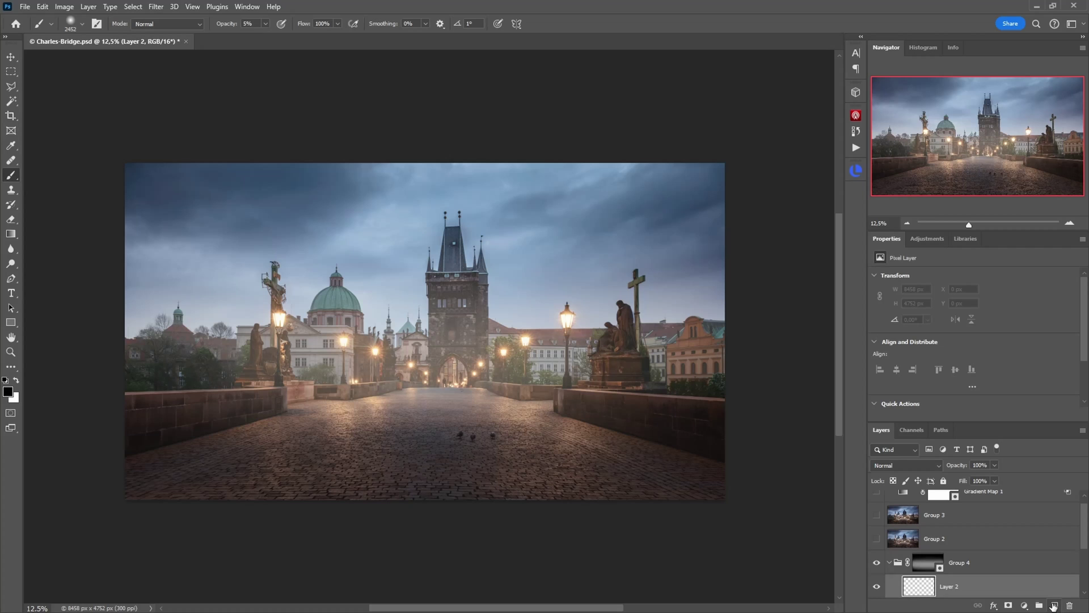
pyautogui.moveTo(992, 586); pyautogui.dragTo(995, 550)
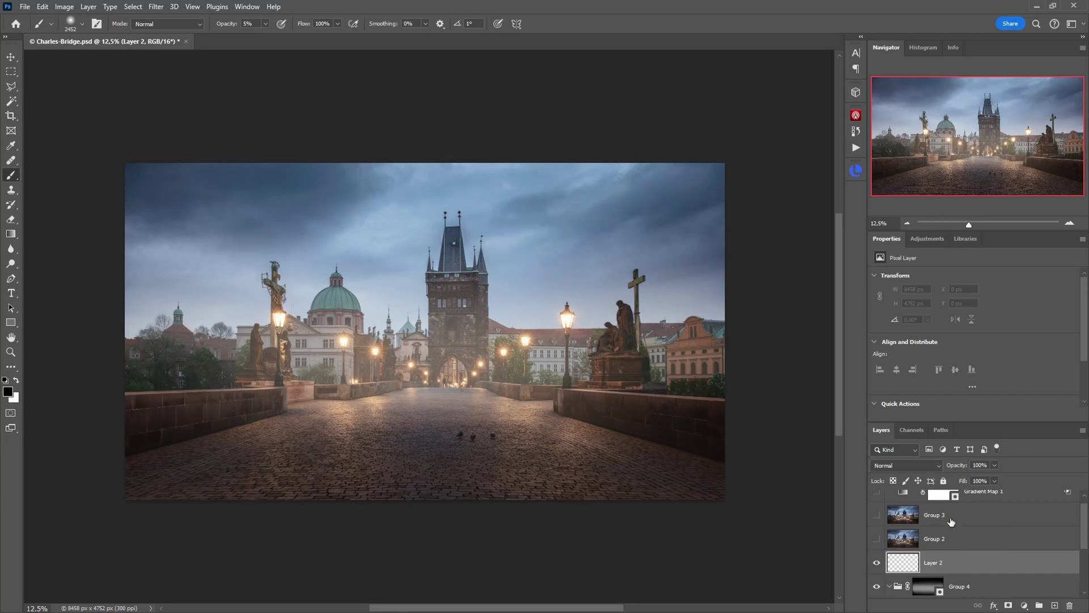
pyautogui.click(926, 463)
pyautogui.click(925, 457)
# - Set the foreground colour to a pale lamp yellow (fcf2be) sampled from a street lamp
pyautogui.click(16, 380)
pyautogui.click(7, 391)
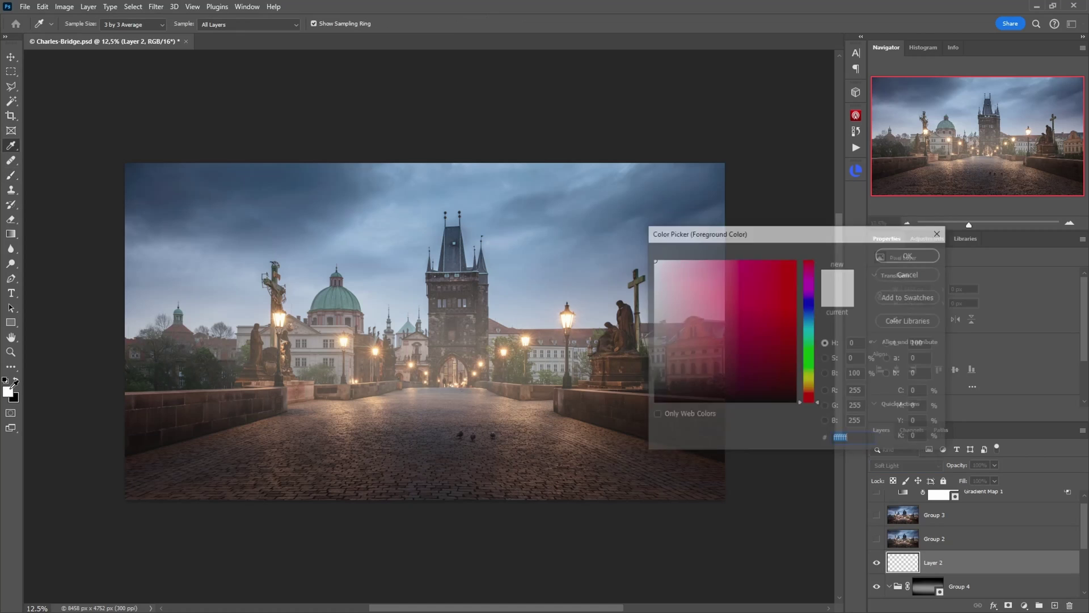
pyautogui.click(569, 318)
pyautogui.click(679, 264)
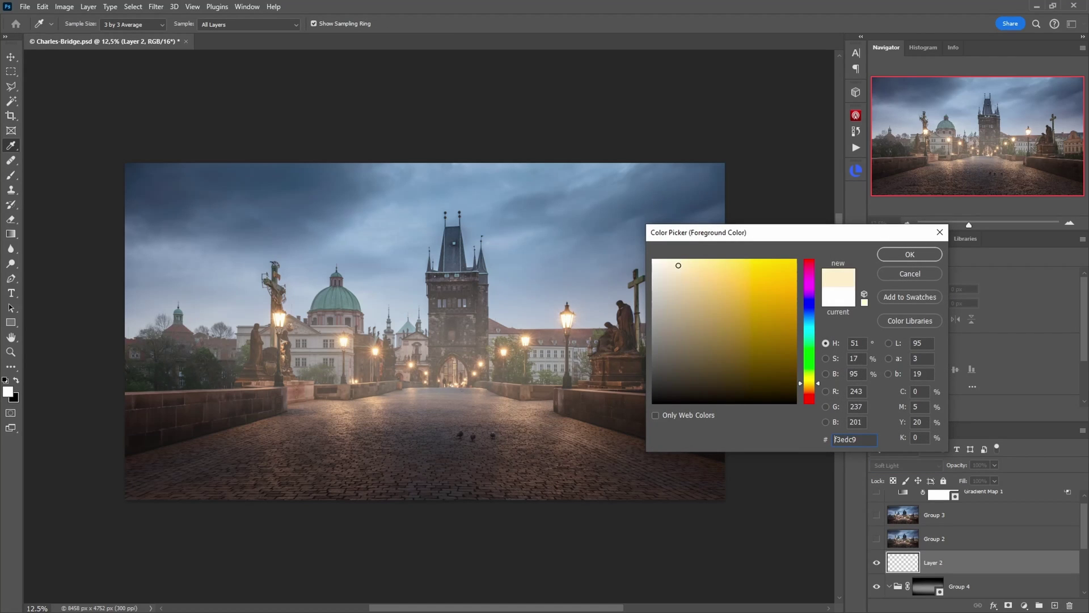
pyautogui.moveTo(679, 265); pyautogui.dragTo(688, 261)
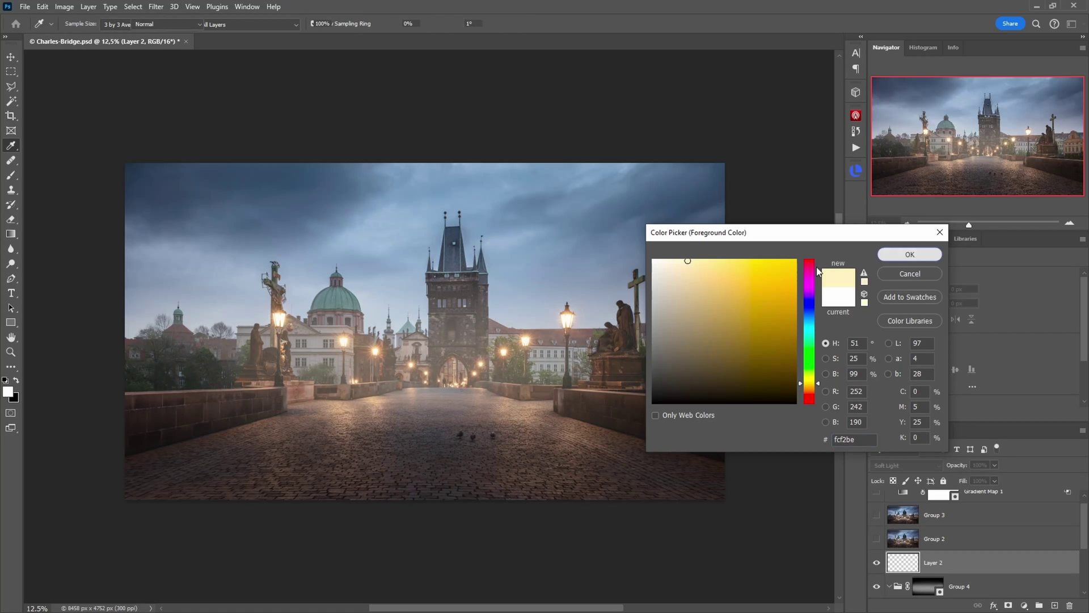
pyautogui.click(900, 256)
# - Paint pale-yellow glows at 20% opacity around the central, tower and left street lamps on Layer 2
pyautogui.press('b')
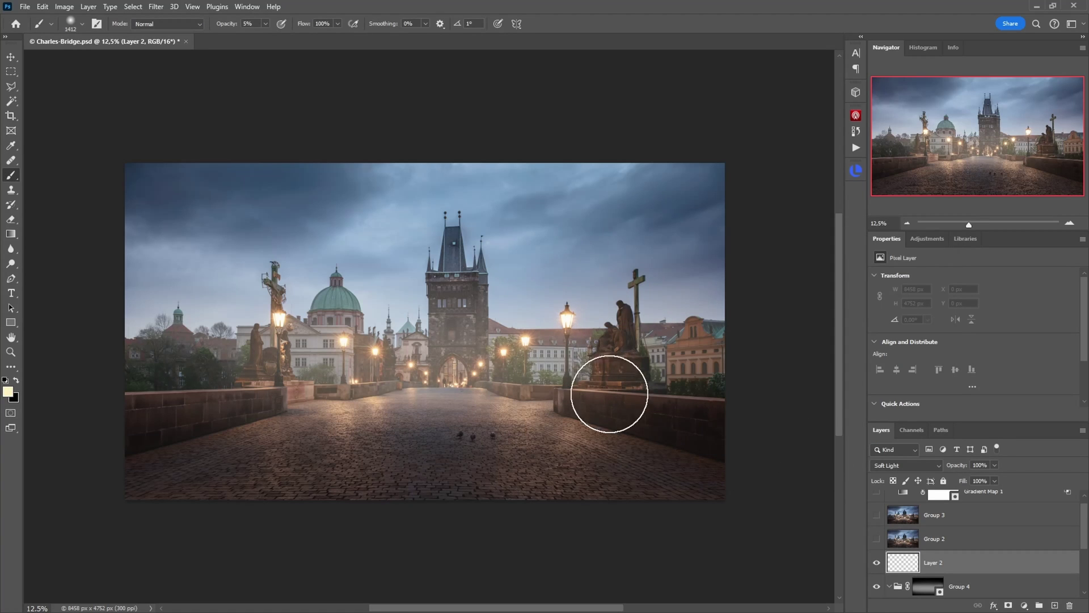
pyautogui.scroll(-1, 607, 368)
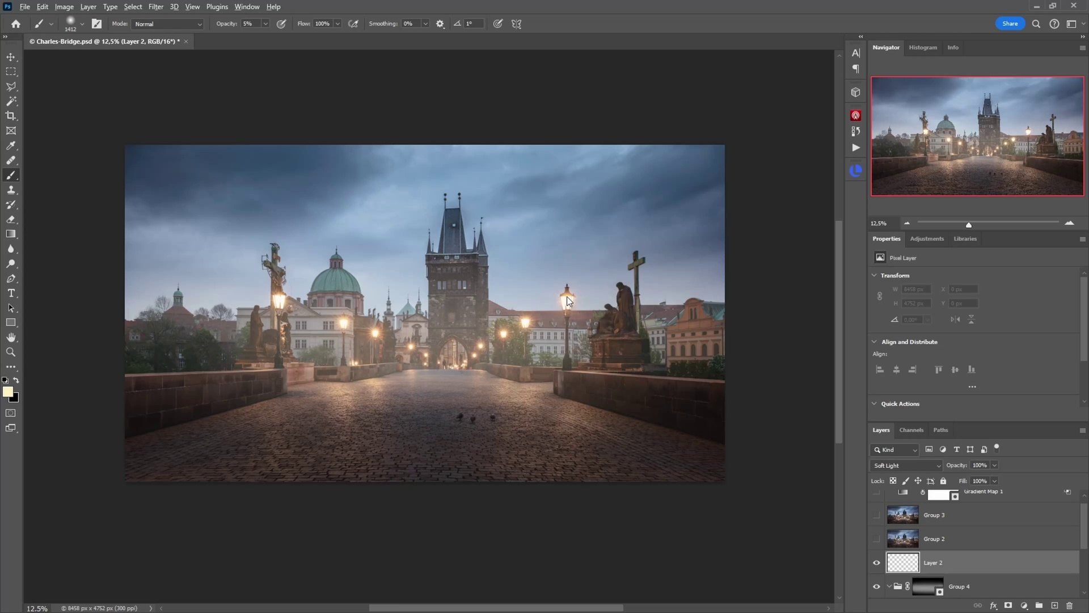
pyautogui.press('[')
pyautogui.press('3')
pyautogui.press('2')
pyautogui.moveTo(567, 300); pyautogui.dragTo(365, 309)
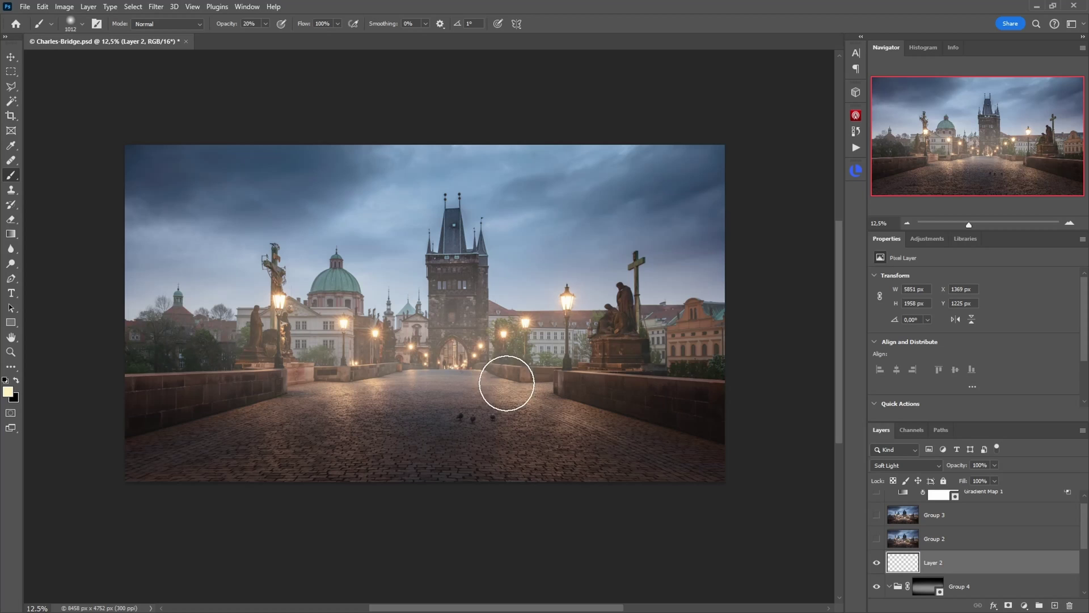
pyautogui.press('[')
pyautogui.moveTo(518, 312); pyautogui.dragTo(504, 315)
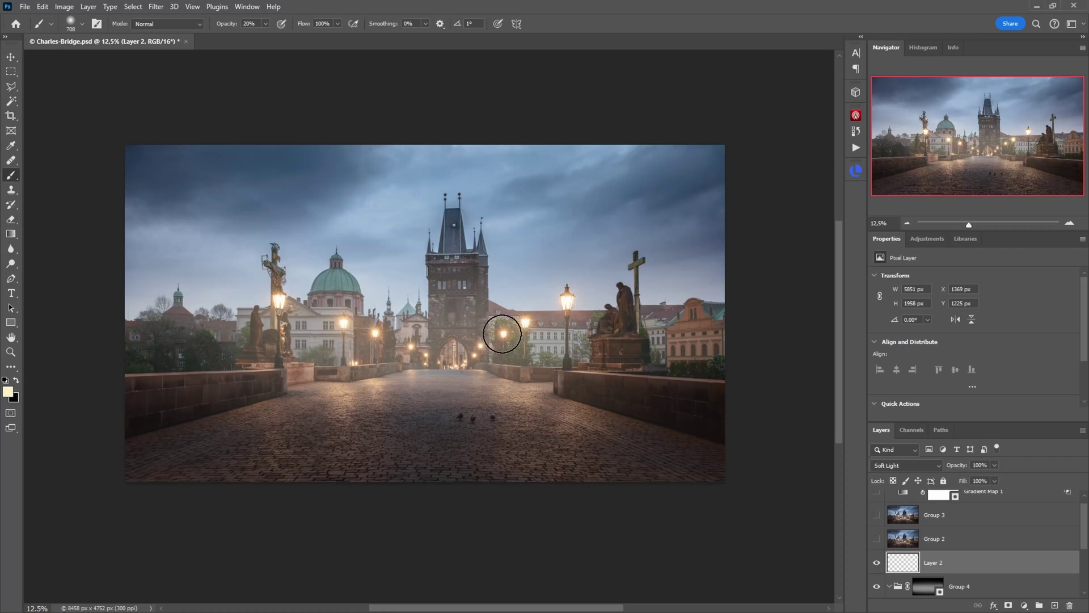
pyautogui.moveTo(503, 336)
pyautogui.mouseDown()
pyautogui.moveTo(472, 359)
pyautogui.moveTo(363, 346)
pyautogui.moveTo(378, 334)
pyautogui.moveTo(433, 352)
pyautogui.mouseUp()
pyautogui.moveTo(290, 305); pyautogui.dragTo(299, 304)
pyautogui.click(280, 301)
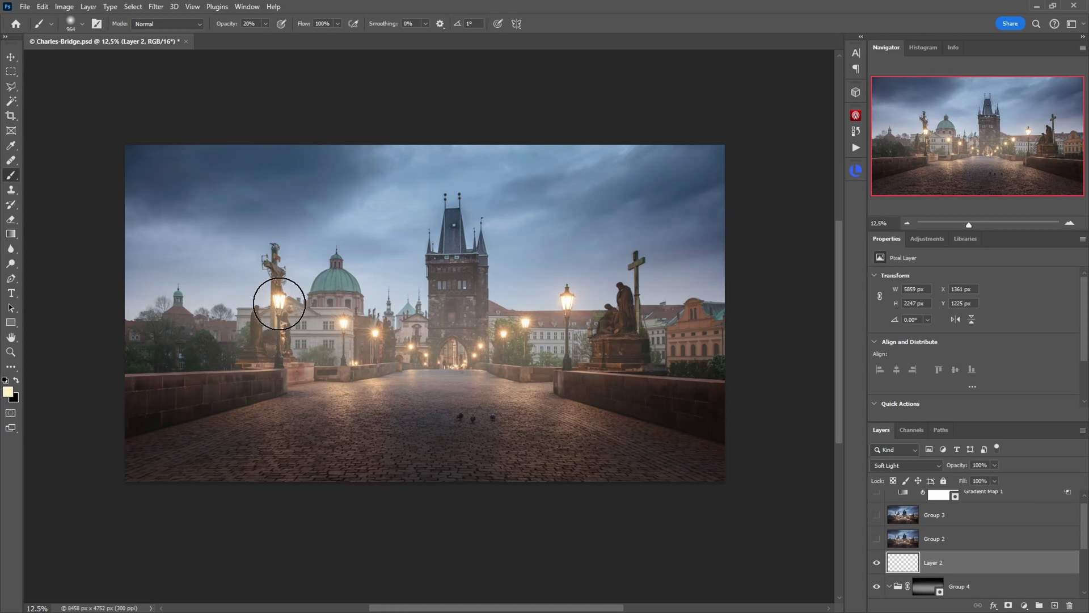
# - Delete the unused Layer 1 depth map and toggle the base layer to compare the result
pyautogui.scroll(-3, 935, 549)
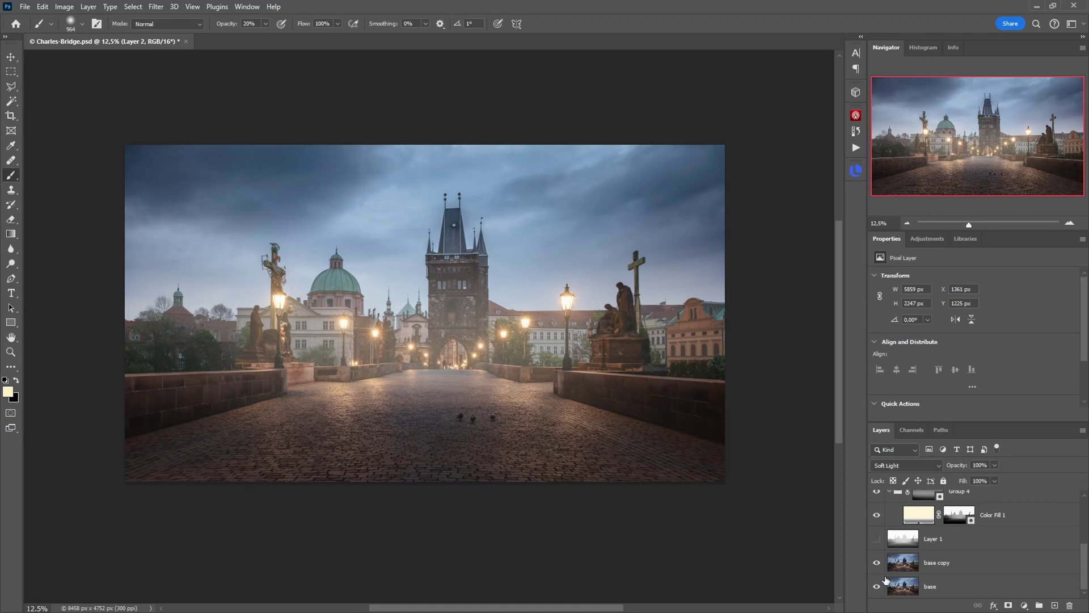
pyautogui.scroll(2, 920, 565)
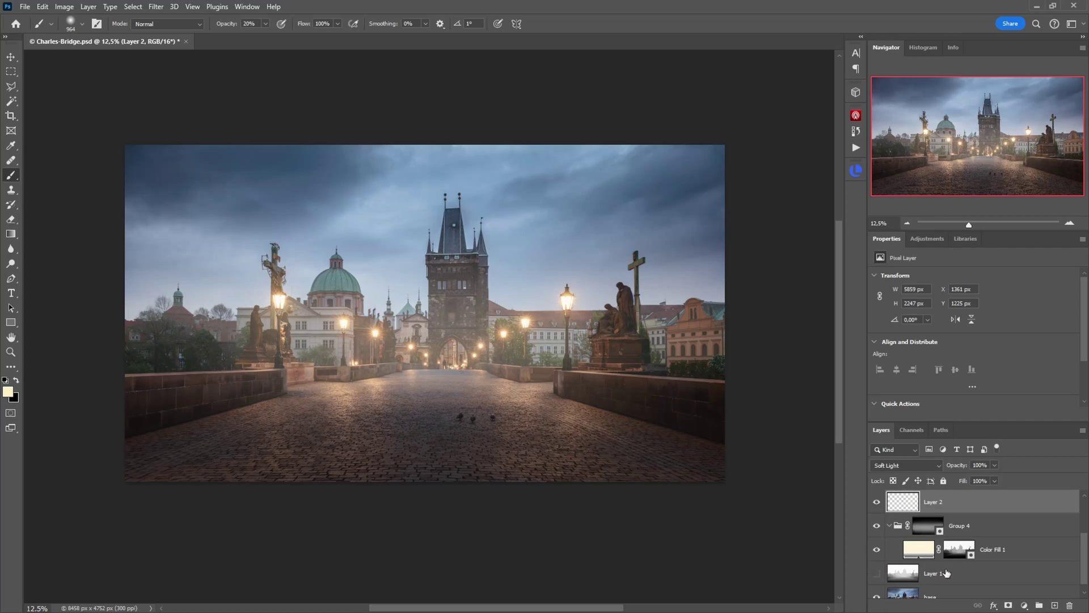
pyautogui.scroll(-1, 907, 574)
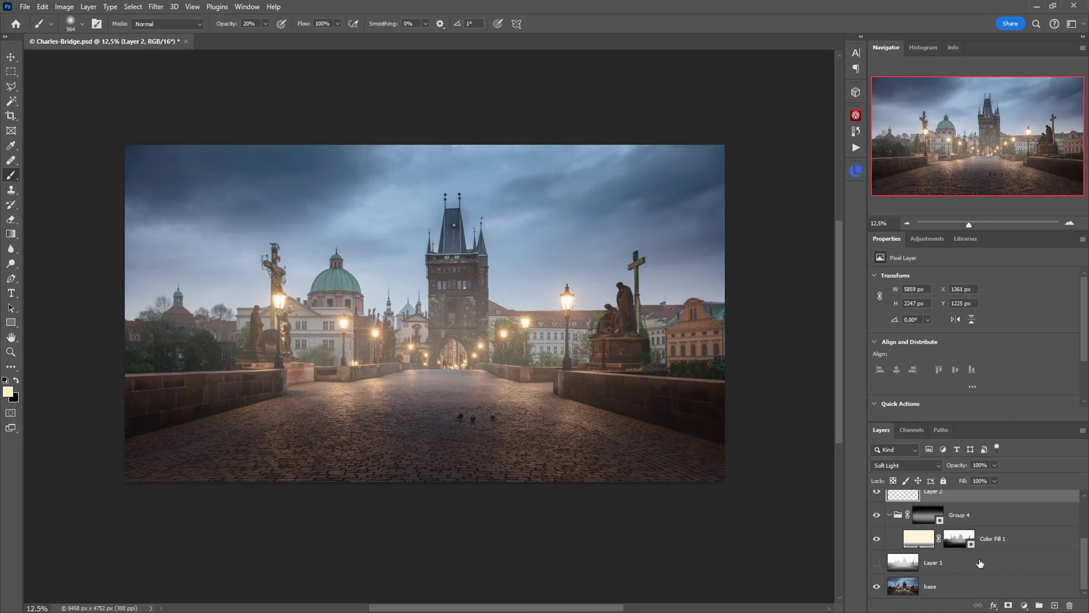
pyautogui.moveTo(1011, 562); pyautogui.dragTo(1068, 605)
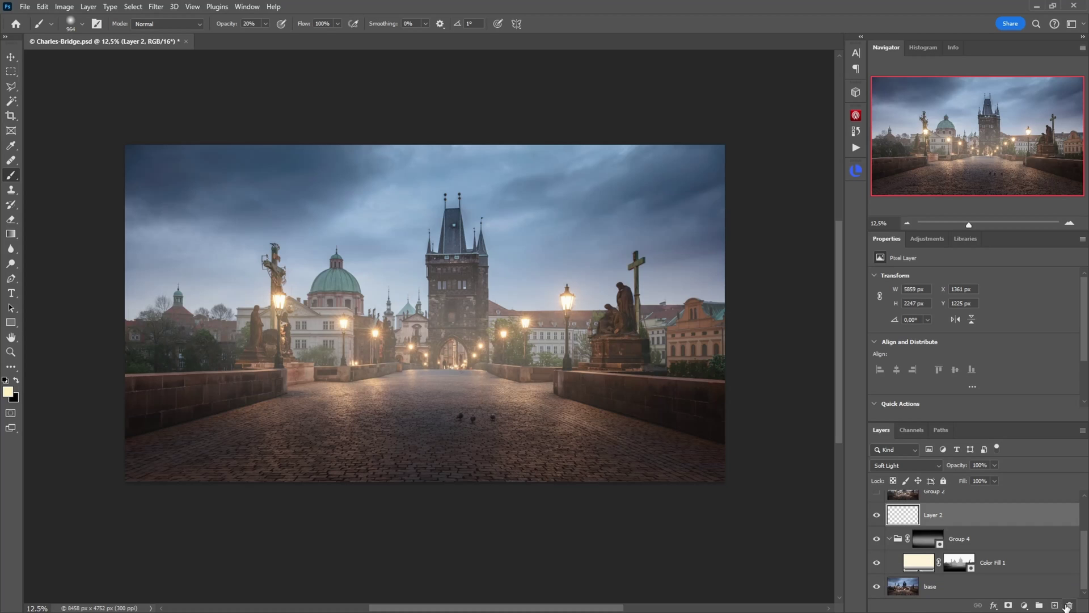
pyautogui.keyDown('alt'); pyautogui.click(876, 588); pyautogui.keyUp('alt')
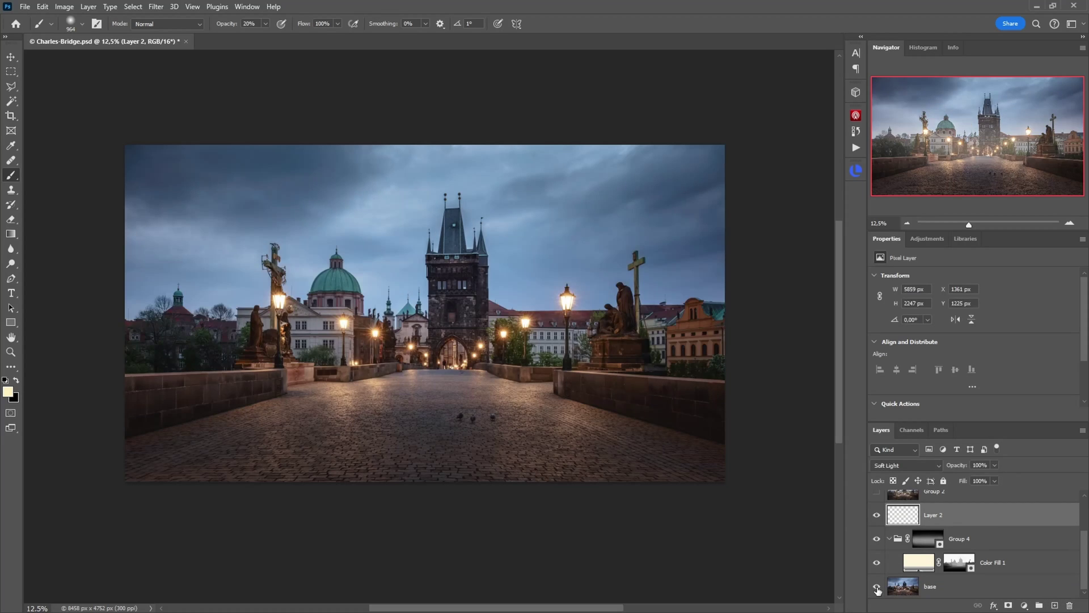
pyautogui.keyDown('alt'); pyautogui.click(876, 588); pyautogui.keyUp('alt')
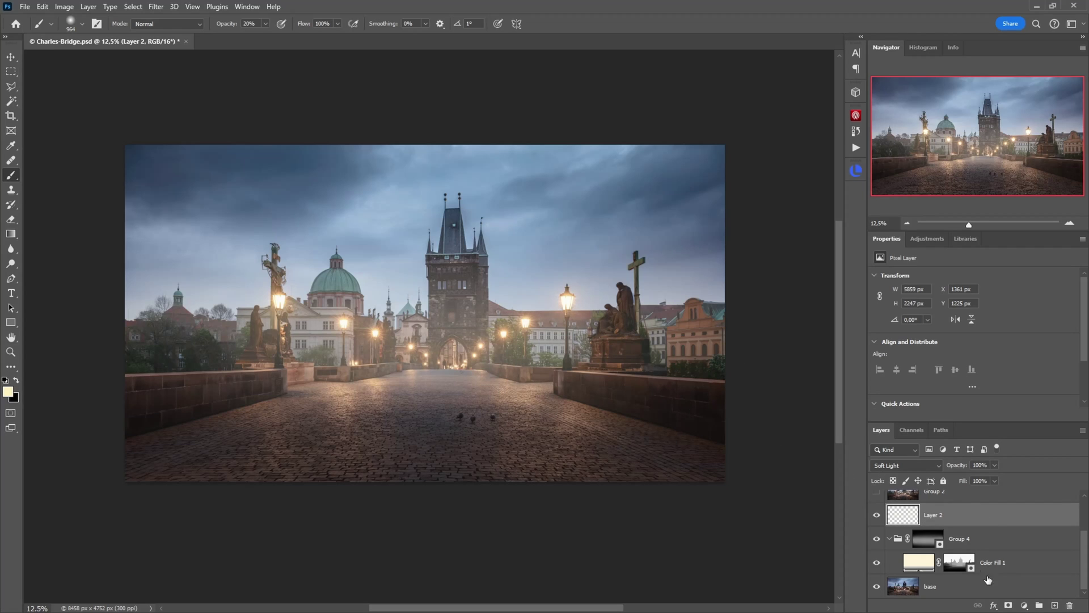
pyautogui.click(1024, 605)
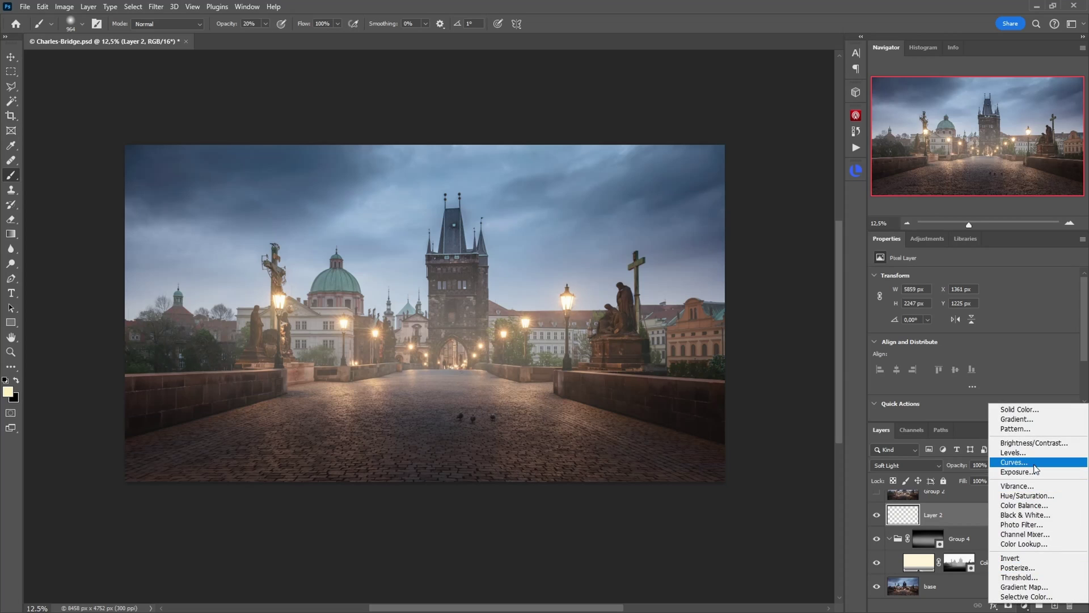
# - Add a Curves adjustment layer with the shadows pulled down and the highlights raised
pyautogui.click(1015, 462)
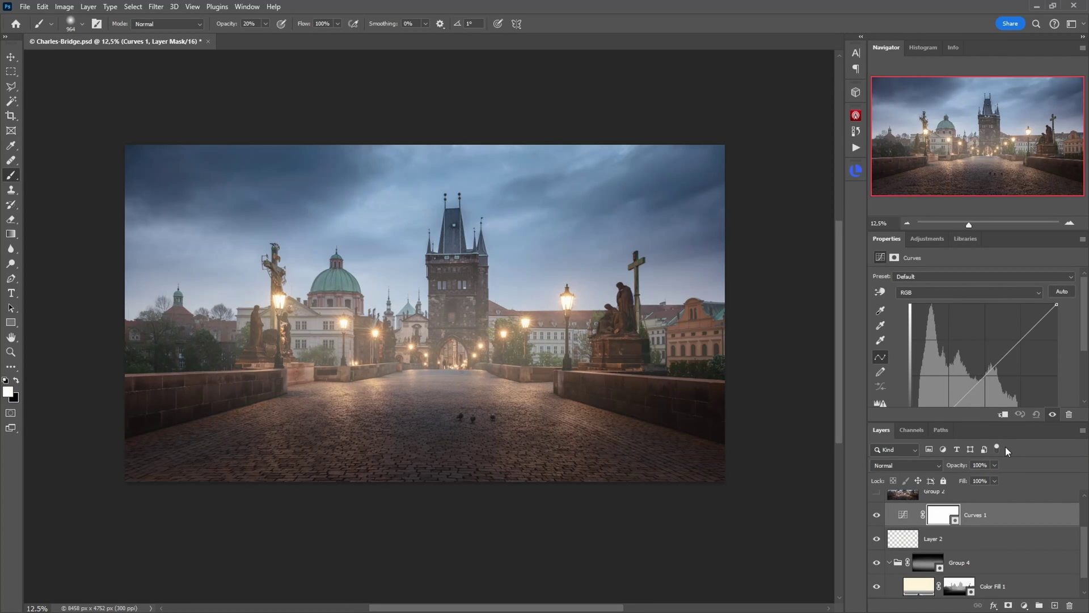
pyautogui.moveTo(966, 420); pyautogui.dragTo(959, 471)
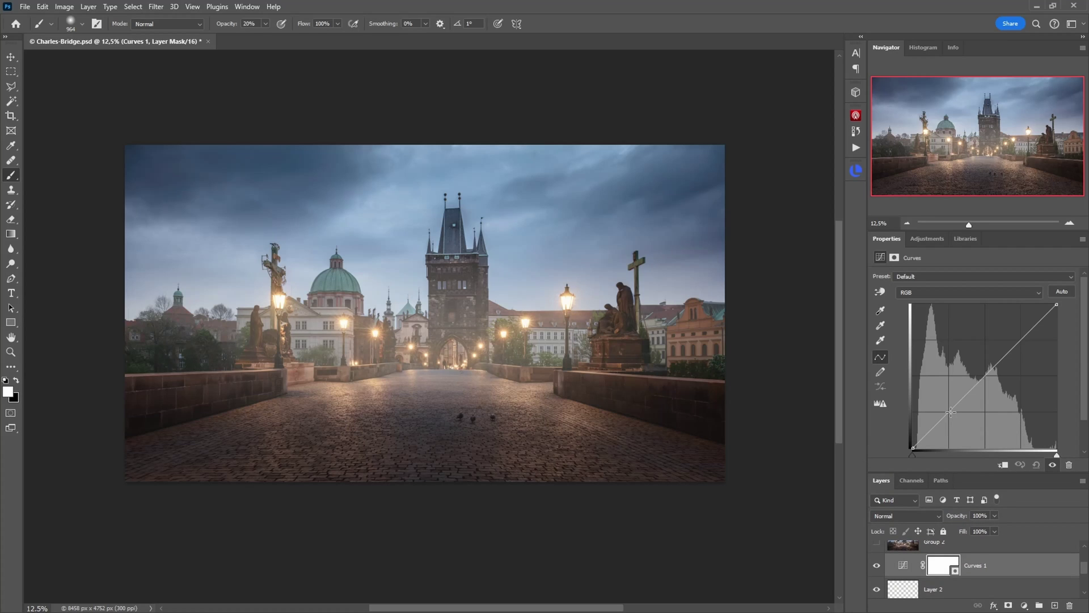
pyautogui.moveTo(950, 411); pyautogui.dragTo(951, 416)
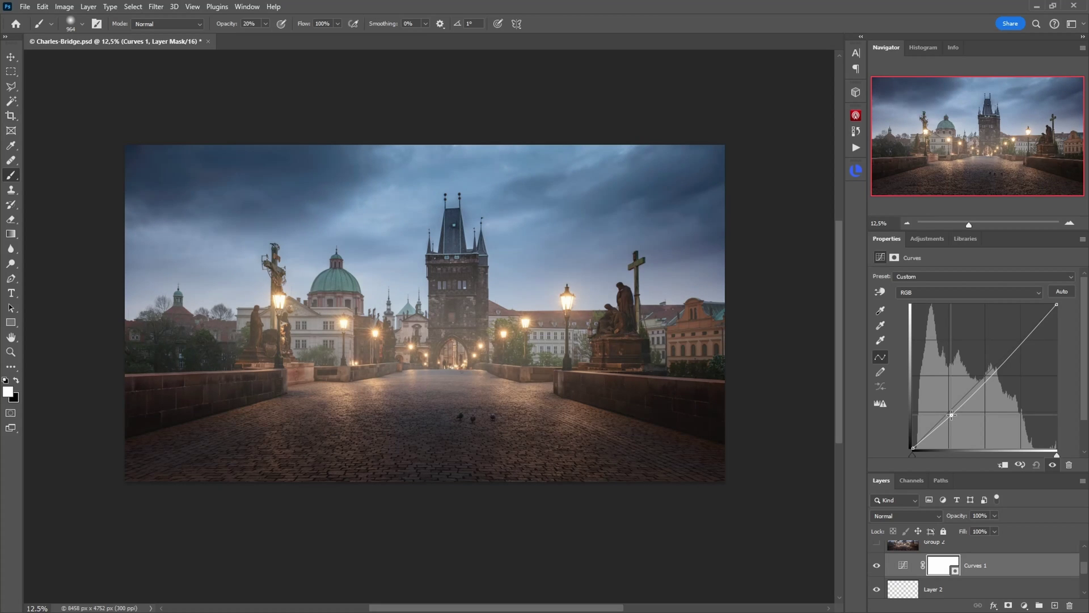
pyautogui.moveTo(1011, 351); pyautogui.dragTo(1012, 346)
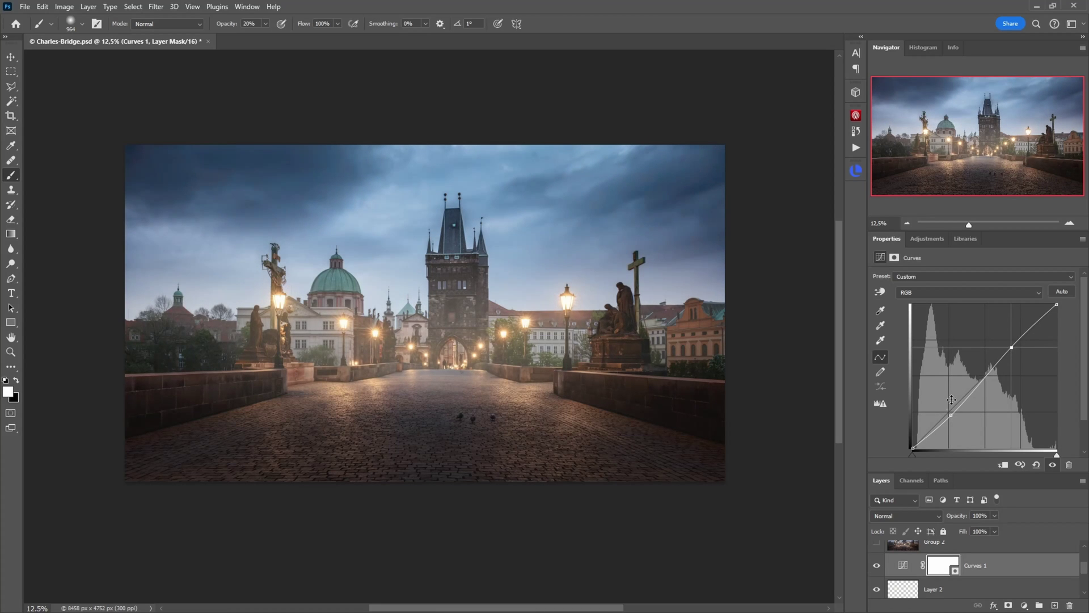
pyautogui.moveTo(951, 415); pyautogui.dragTo(952, 416)
# - Compare the result with the base layer hidden, then add another point to refine the curve
pyautogui.moveTo(984, 472); pyautogui.dragTo(985, 402)
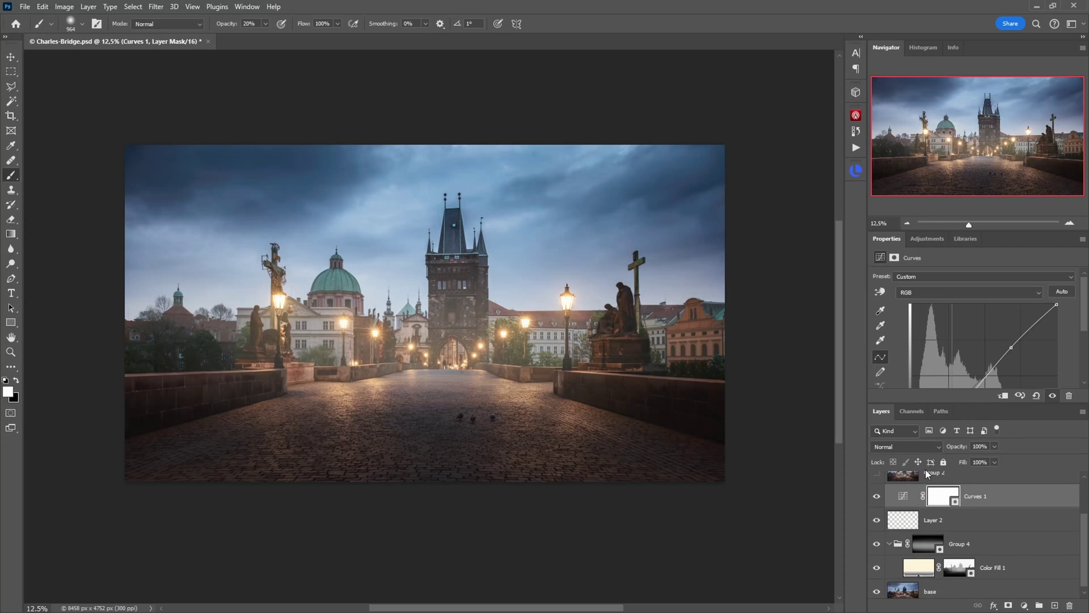
pyautogui.click(877, 592)
pyautogui.click(877, 592)
pyautogui.moveTo(988, 400); pyautogui.dragTo(981, 452)
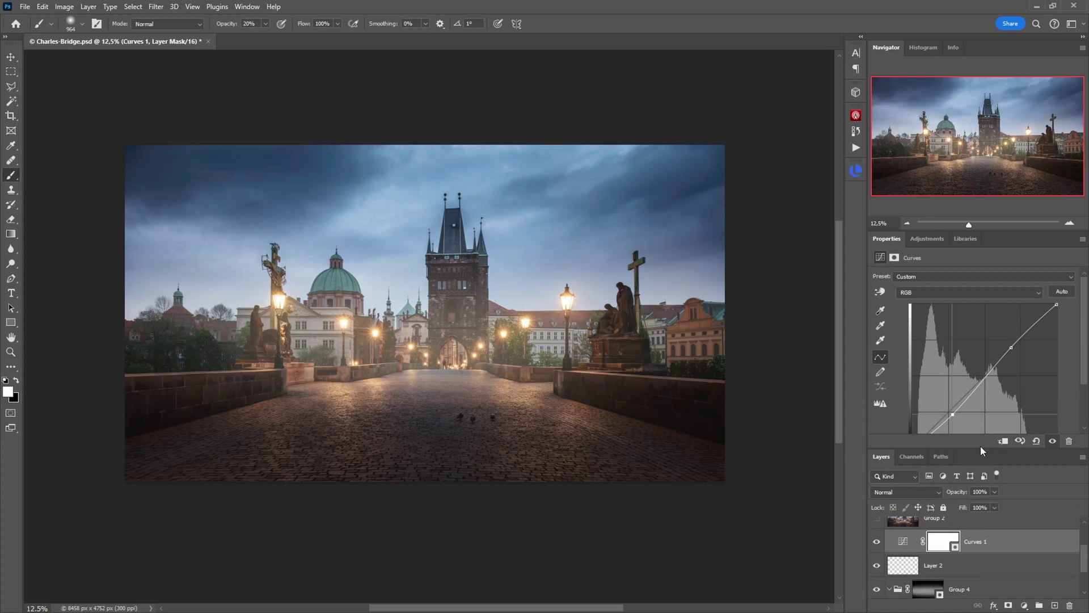
pyautogui.click(952, 417)
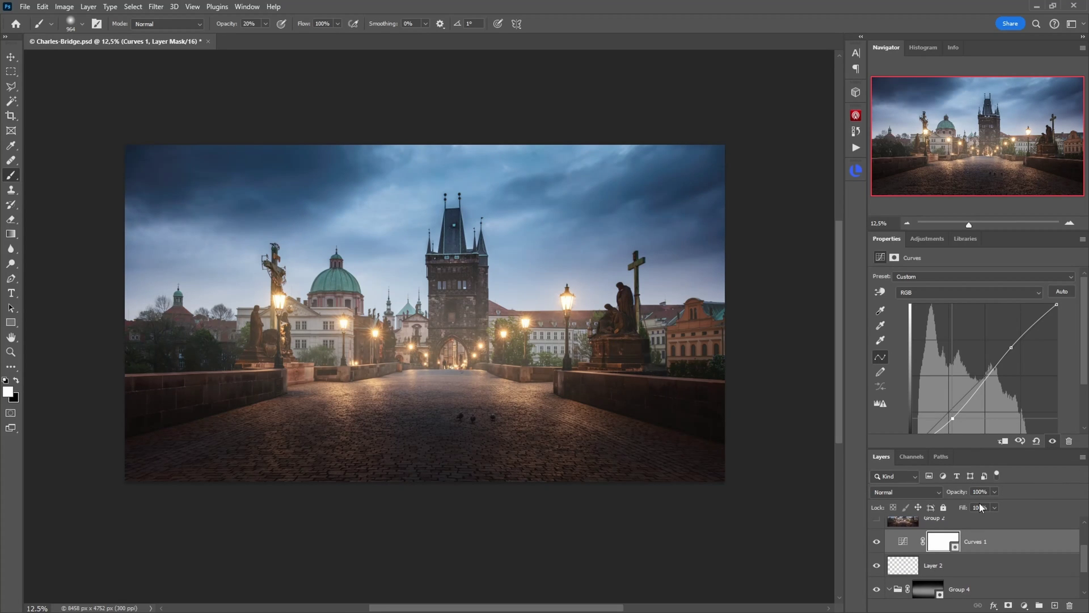
# - Lower the Curves 1 layer opacity to 86%
pyautogui.click(995, 491)
pyautogui.moveTo(987, 502)
pyautogui.mouseDown()
pyautogui.moveTo(961, 503)
pyautogui.moveTo(977, 506)
pyautogui.mouseUp()
pyautogui.moveTo(988, 450); pyautogui.dragTo(988, 372)
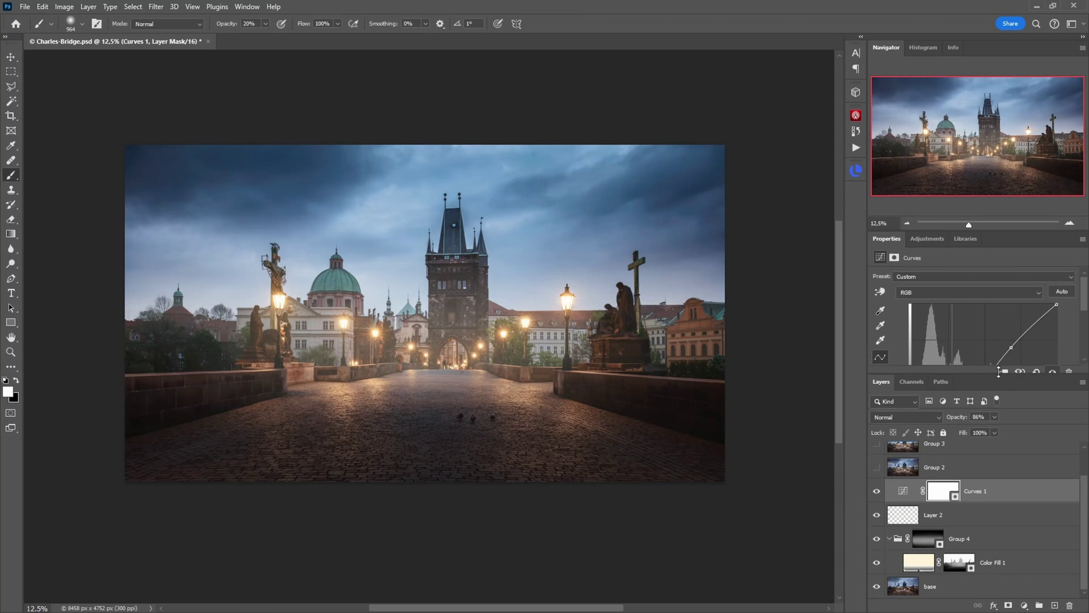
# - Set the Group 4 mist group's opacity to 97%
pyautogui.click(1004, 545)
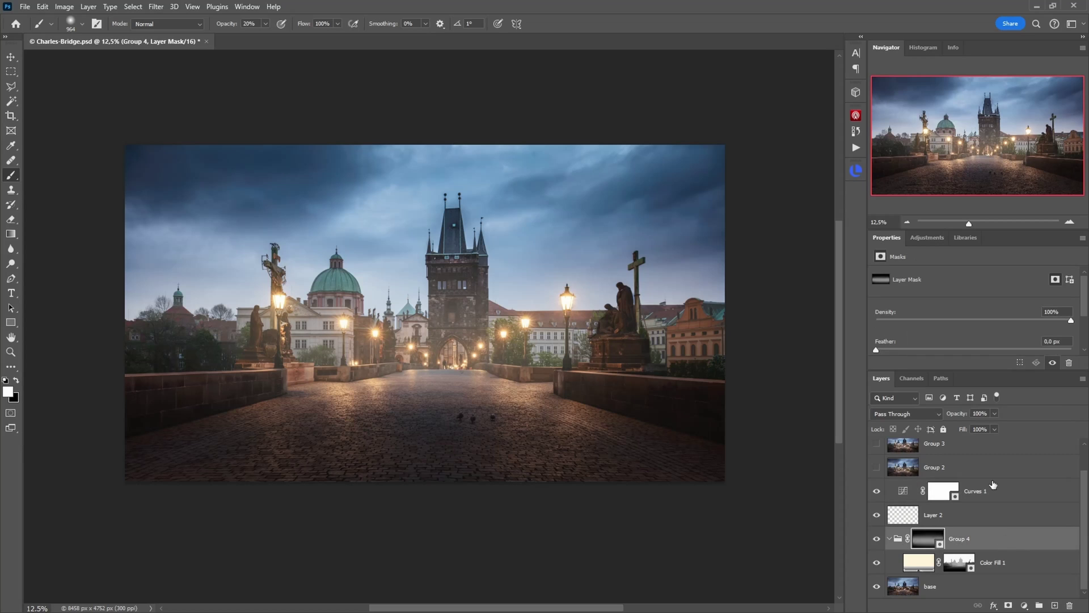
pyautogui.click(995, 413)
pyautogui.moveTo(958, 427); pyautogui.dragTo(940, 427)
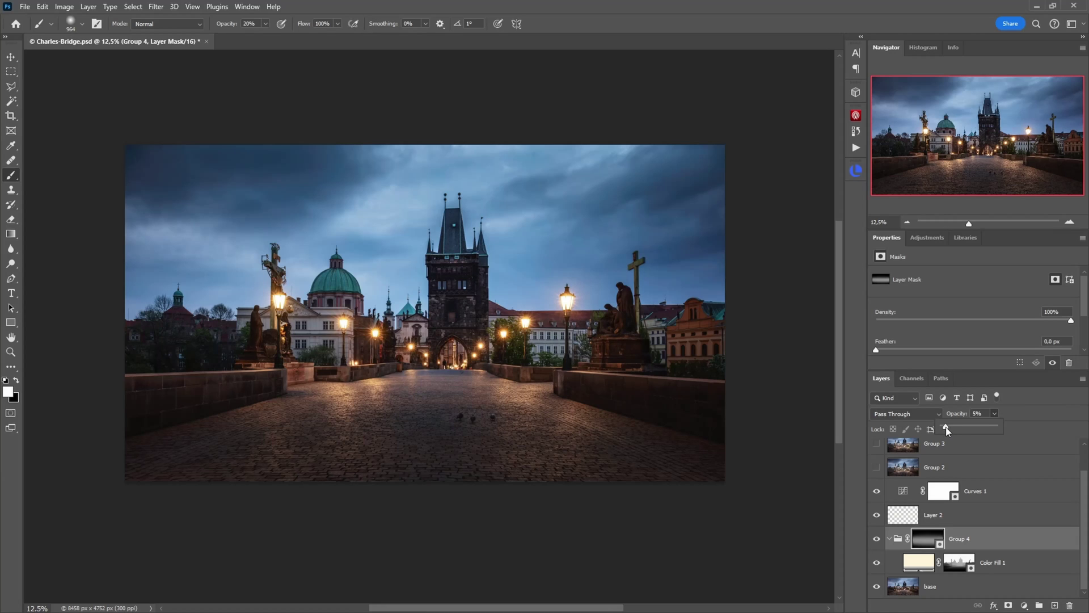
pyautogui.moveTo(955, 429); pyautogui.dragTo(991, 426)
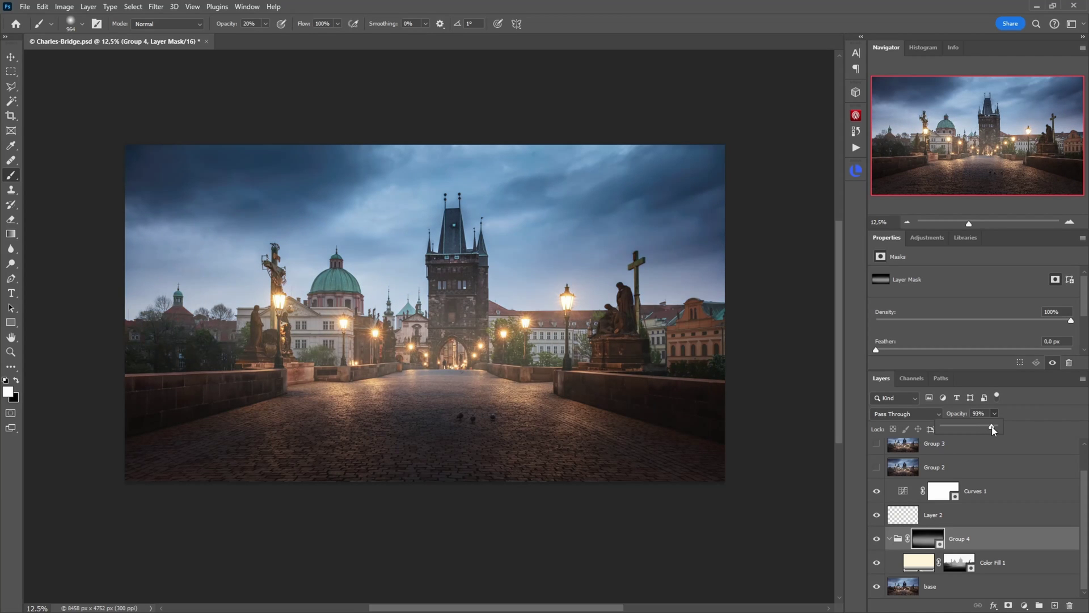
# - Change the Color Fill 1 colour to the pale cream #fdfdec
pyautogui.doubleClick(920, 563)
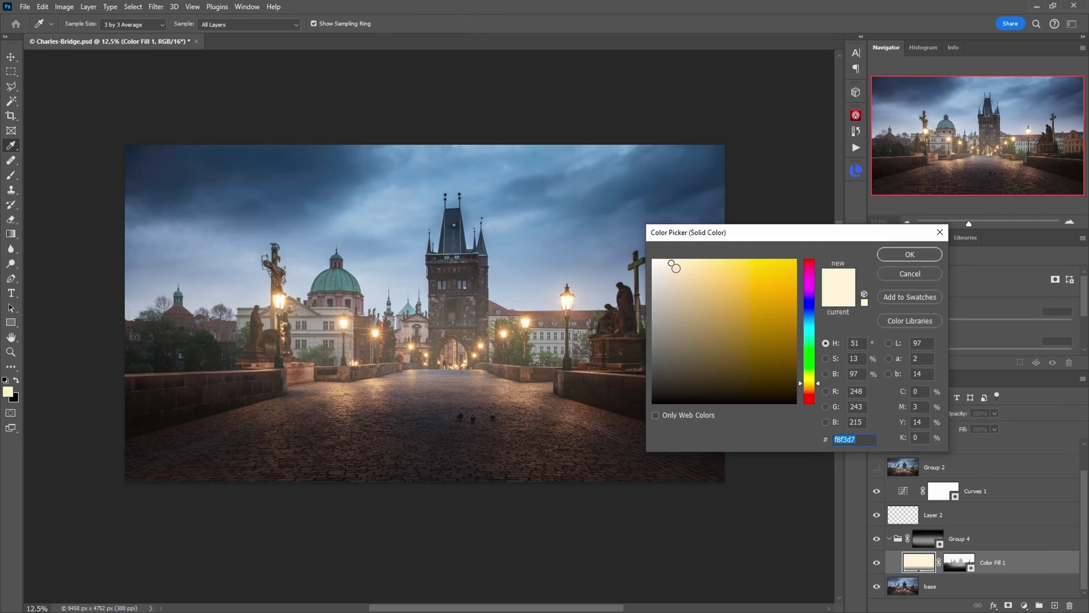
pyautogui.moveTo(662, 261); pyautogui.dragTo(662, 260)
pyautogui.moveTo(818, 383)
pyautogui.mouseDown()
pyautogui.moveTo(818, 318)
pyautogui.moveTo(812, 379)
pyautogui.mouseUp()
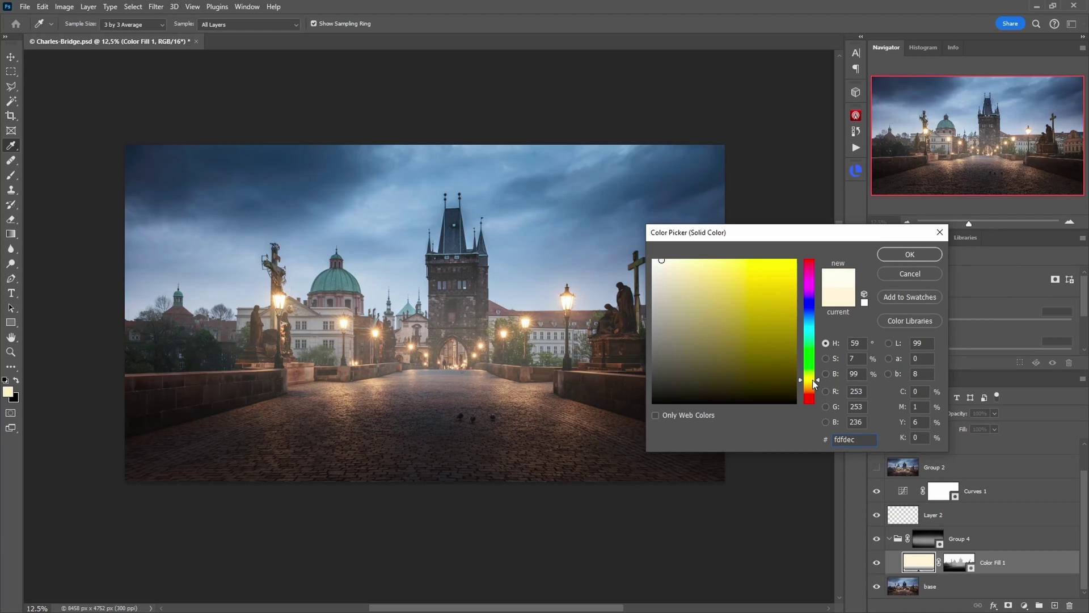
pyautogui.click(894, 254)
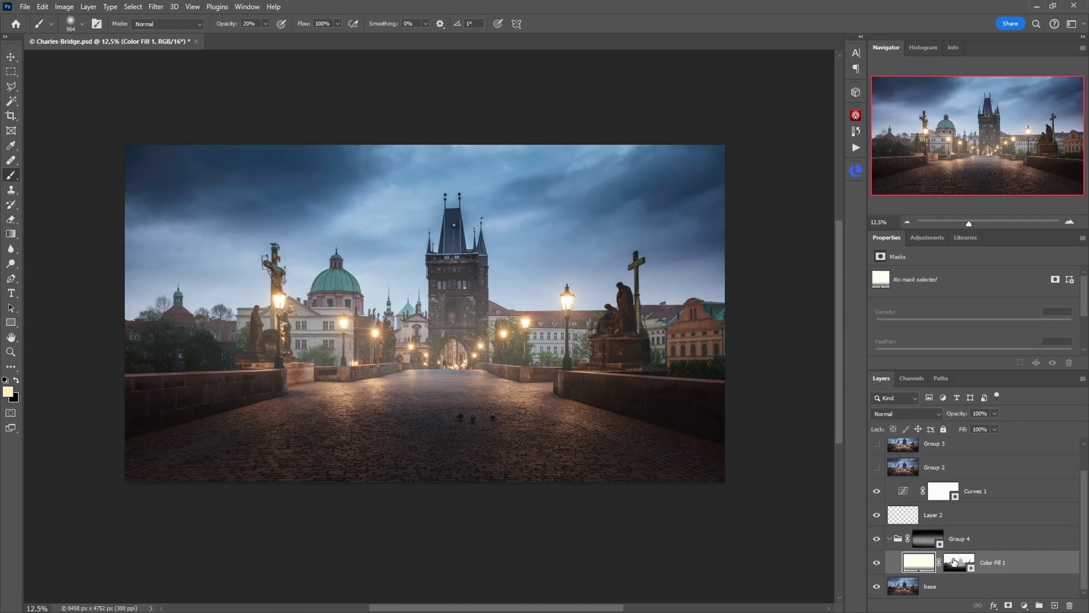
# - Collapse Group 4 and turn on Group 3's visibility to compare its darker grade
pyautogui.click(888, 538)
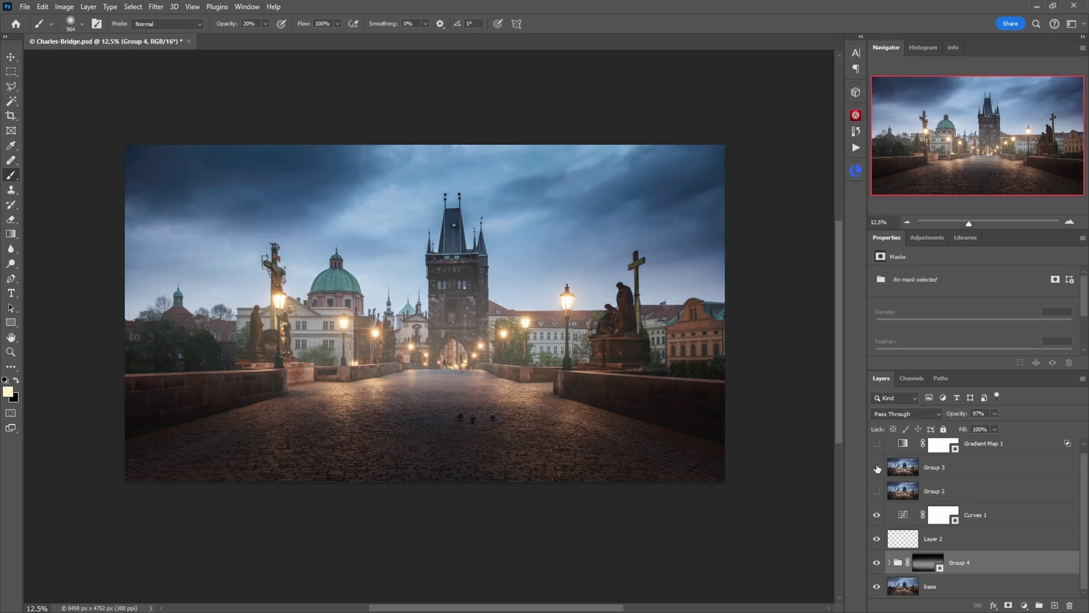
pyautogui.click(877, 467)
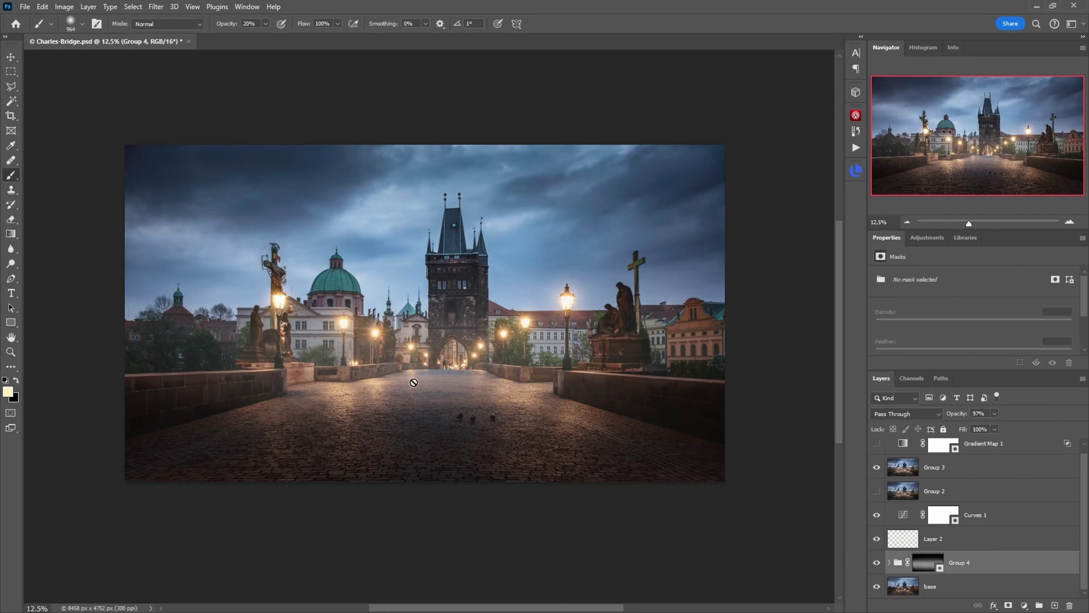